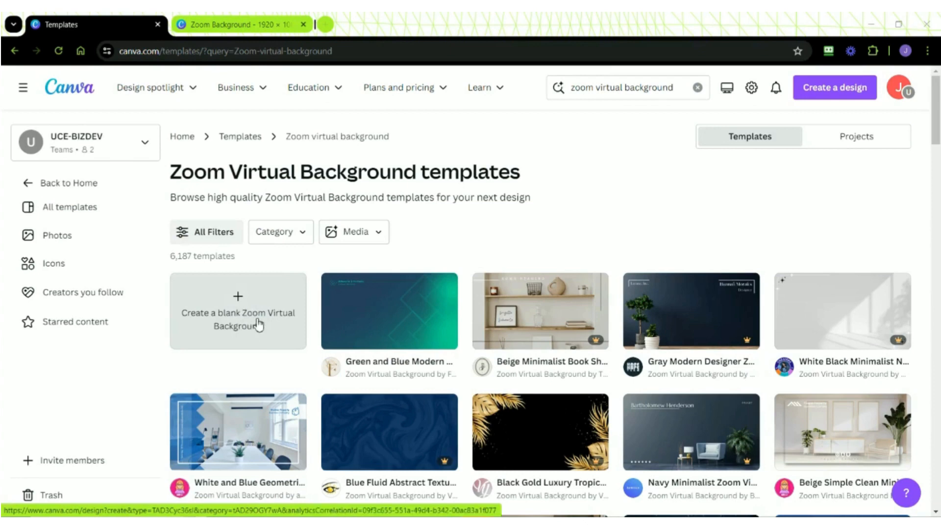
# - Switch to the Zoom Background design and review the finished example on page 2
pyautogui.click(253, 27)
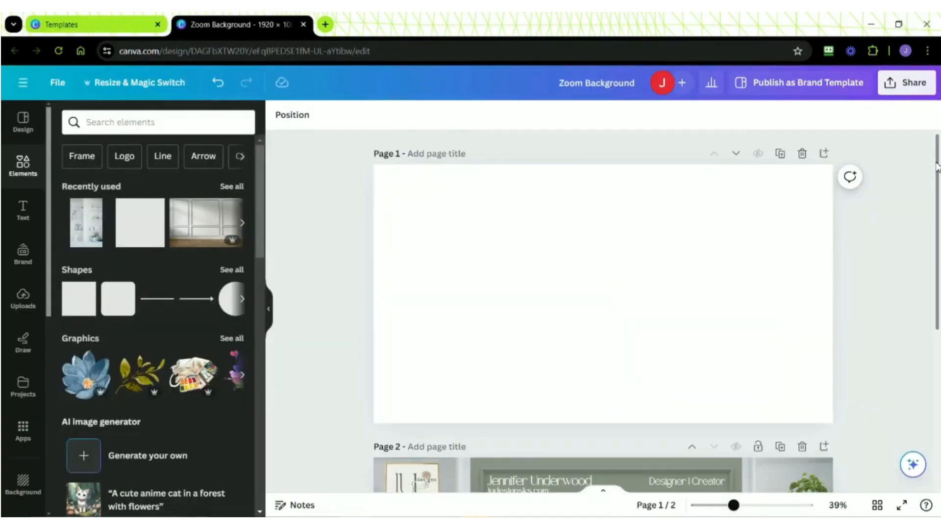
pyautogui.moveTo(937, 164); pyautogui.dragTo(937, 314)
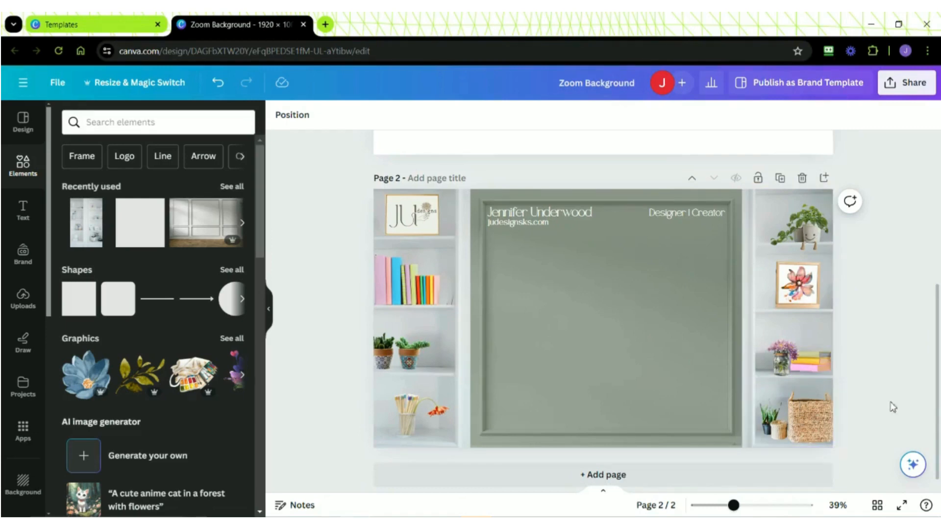
pyautogui.scroll(5, 294, 323)
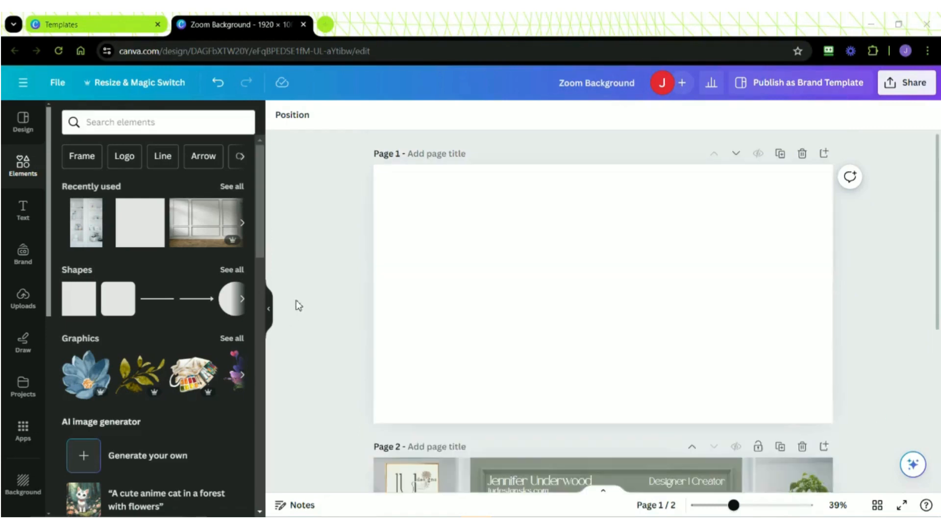
# - Search the photo elements for "office paneling" and add the light grey panelled wall with wooden floor to page 1
pyautogui.click(112, 125)
pyautogui.write('off')
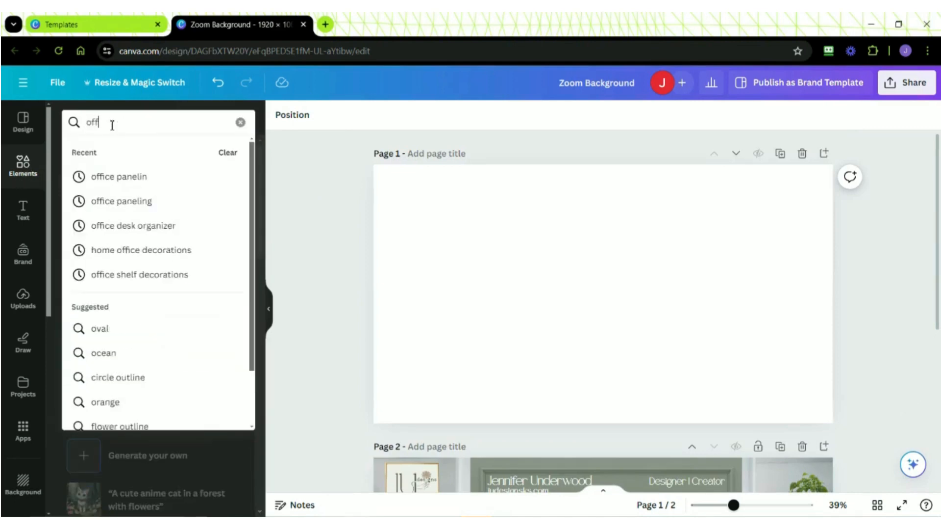
pyautogui.write('ice paneling')
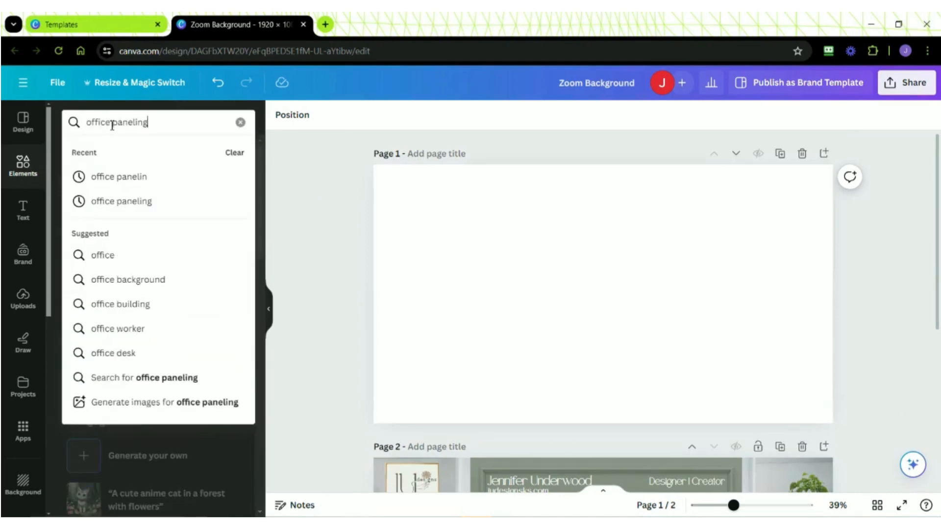
pyautogui.press('Return')
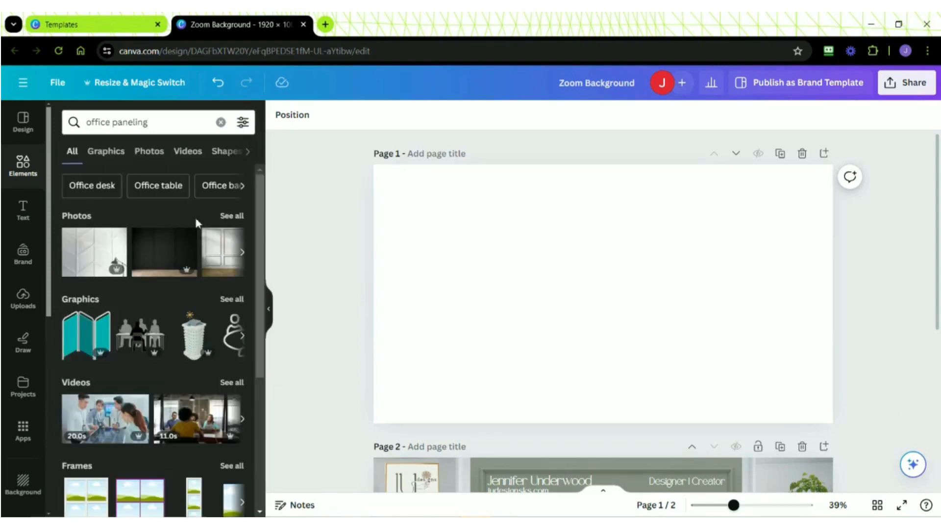
pyautogui.click(230, 216)
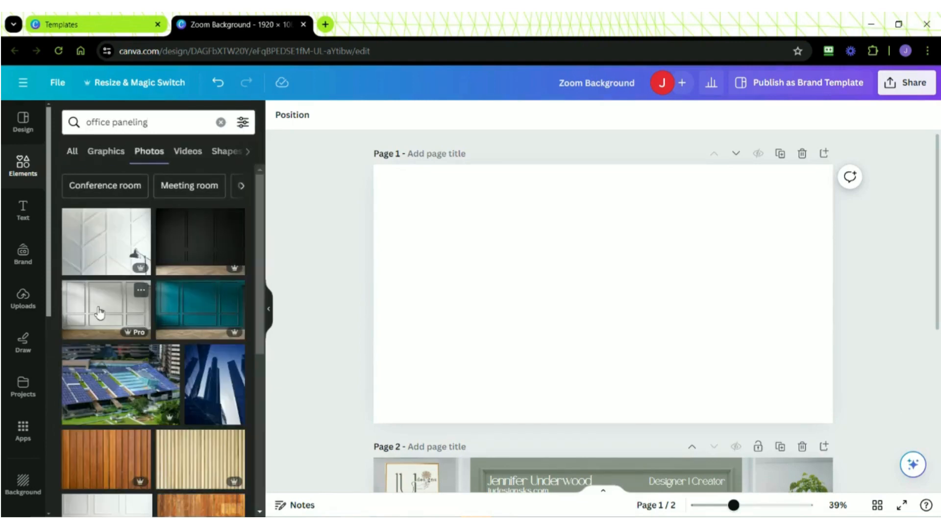
pyautogui.click(99, 311)
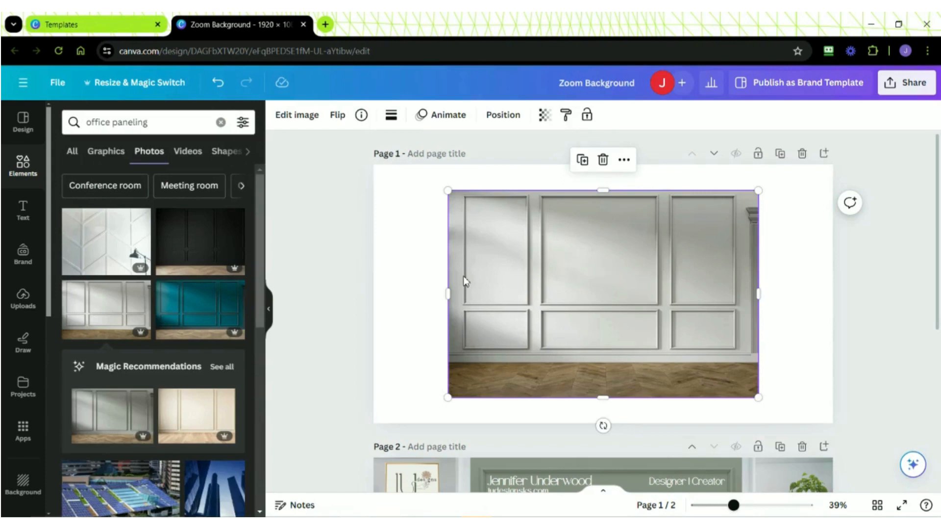
# - Enlarge the wall photo beyond the edges of page 1 and shift it so its large middle panel is roughly centred
pyautogui.moveTo(448, 397); pyautogui.dragTo(351, 450)
pyautogui.moveTo(760, 192); pyautogui.dragTo(834, 189)
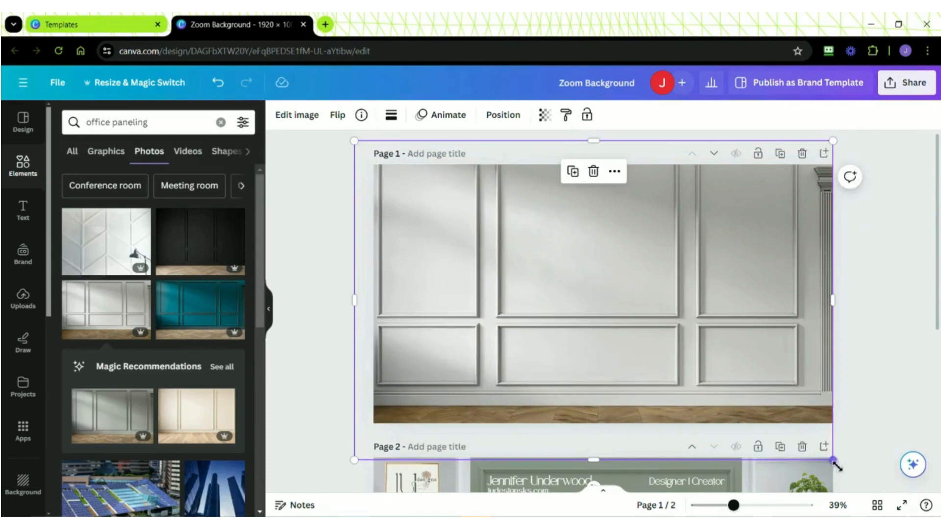
pyautogui.moveTo(833, 460); pyautogui.dragTo(875, 488)
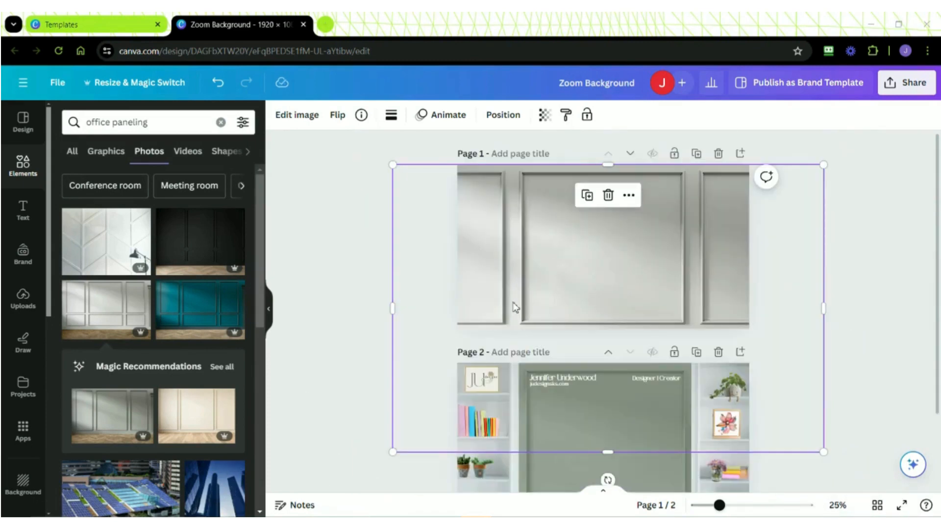
pyautogui.click(520, 302)
pyautogui.moveTo(521, 301); pyautogui.dragTo(525, 301)
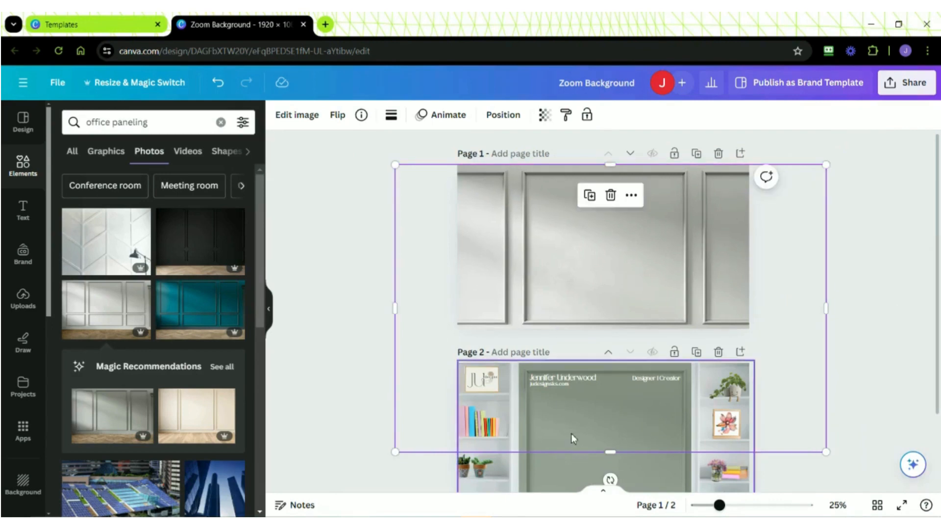
# - Crop the lower edge and both sides of the wall photo to the boundaries of page 1
pyautogui.moveTo(611, 451); pyautogui.dragTo(611, 328)
pyautogui.moveTo(395, 246); pyautogui.dragTo(458, 246)
pyautogui.moveTo(827, 246); pyautogui.dragTo(752, 248)
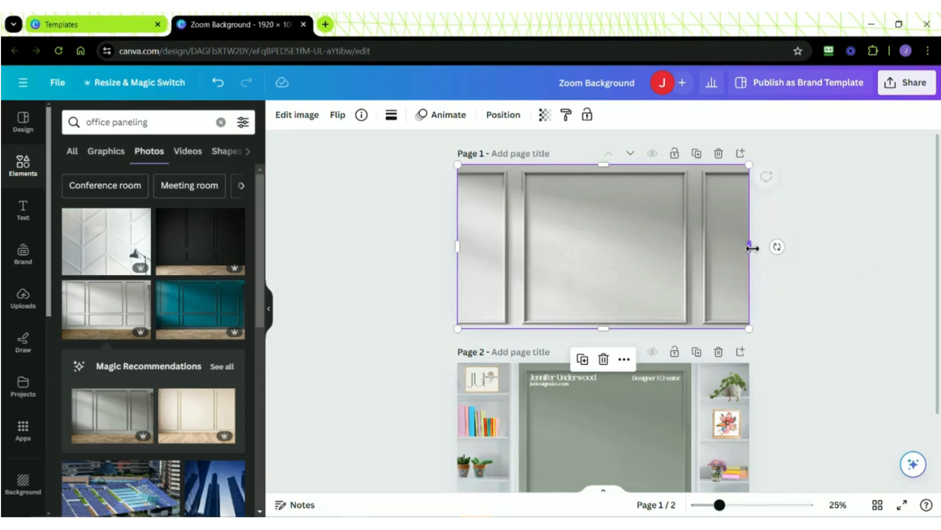
# - Add a square shape to page 1 and stretch it to cover the entire wall photo
pyautogui.click(27, 176)
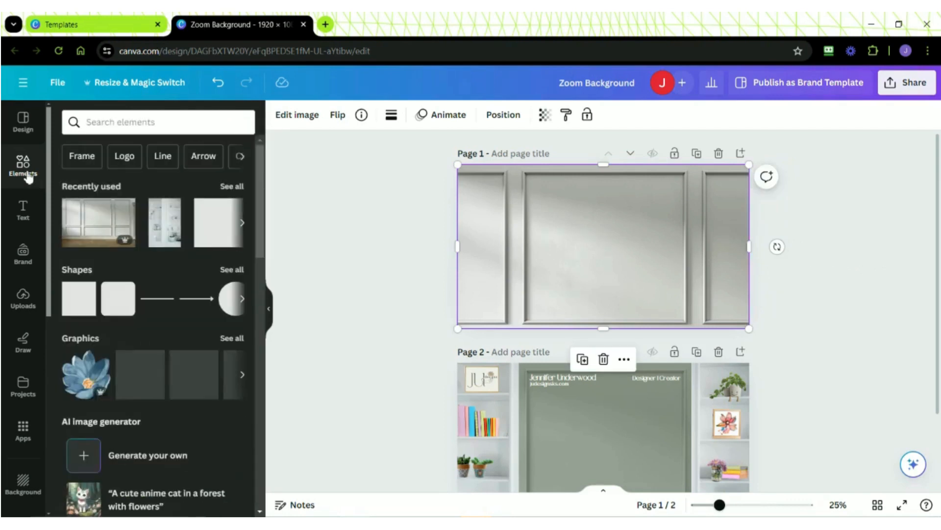
pyautogui.click(81, 309)
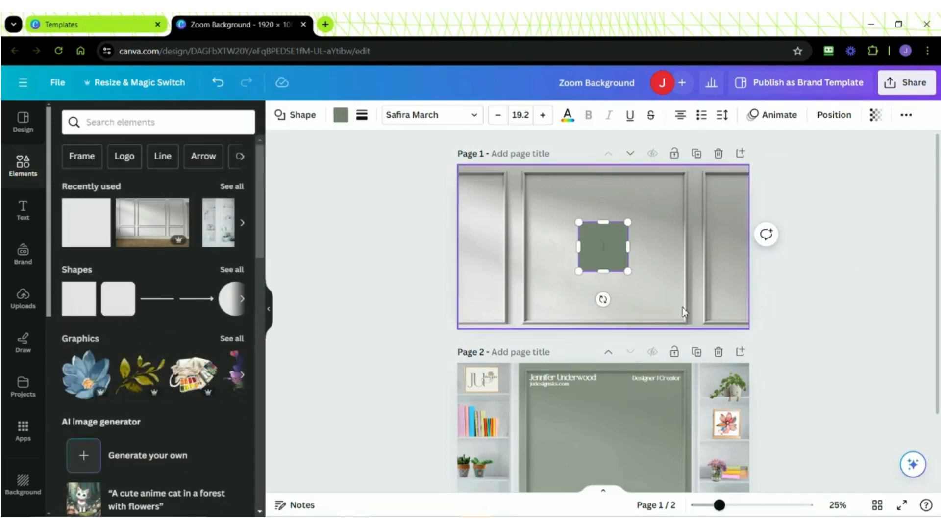
pyautogui.moveTo(720, 505); pyautogui.dragTo(733, 505)
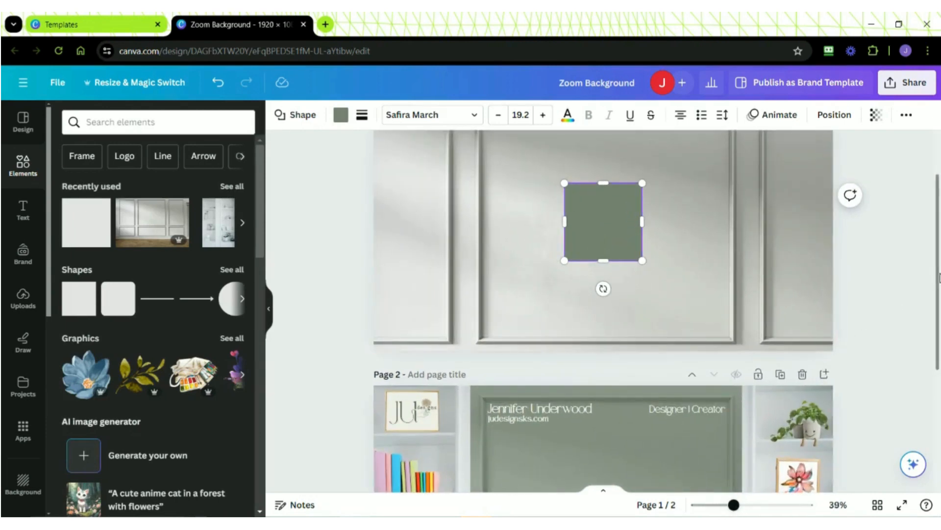
pyautogui.scroll(3, 940, 278)
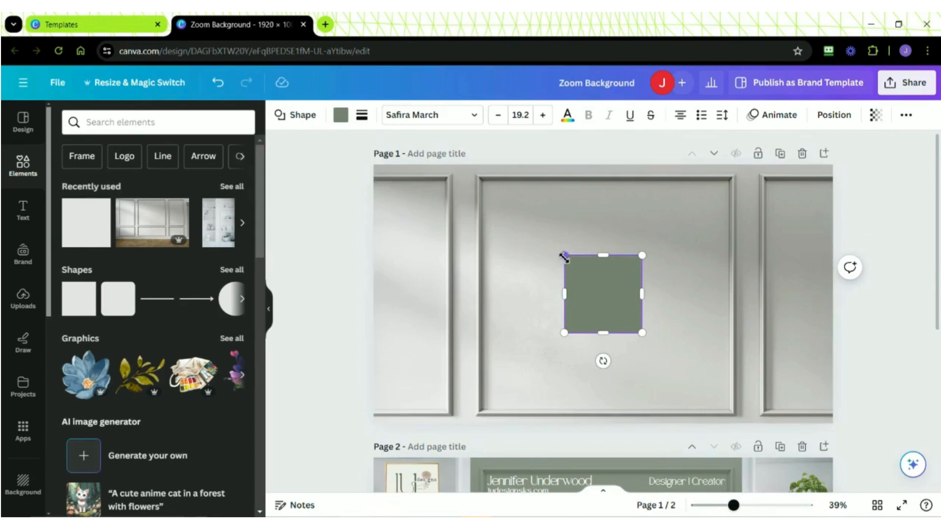
pyautogui.moveTo(564, 255); pyautogui.dragTo(362, 165)
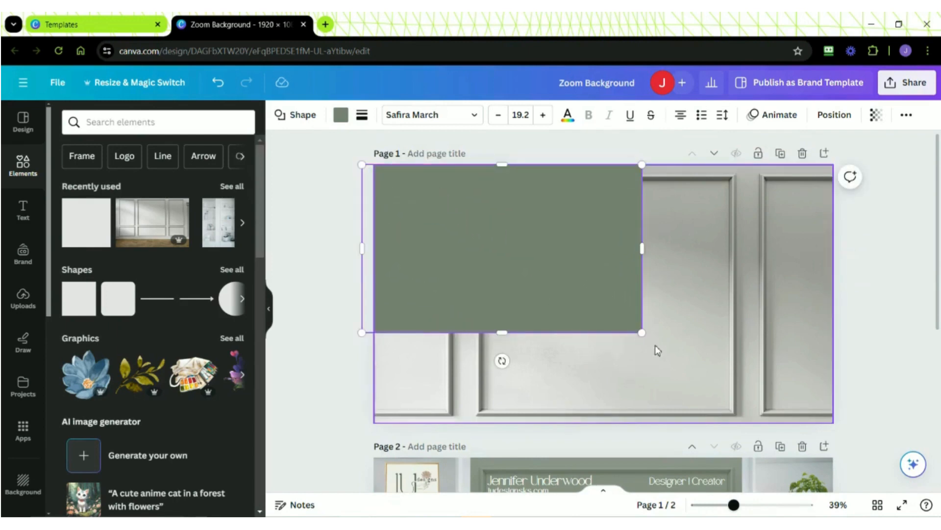
pyautogui.moveTo(644, 336); pyautogui.dragTo(832, 424)
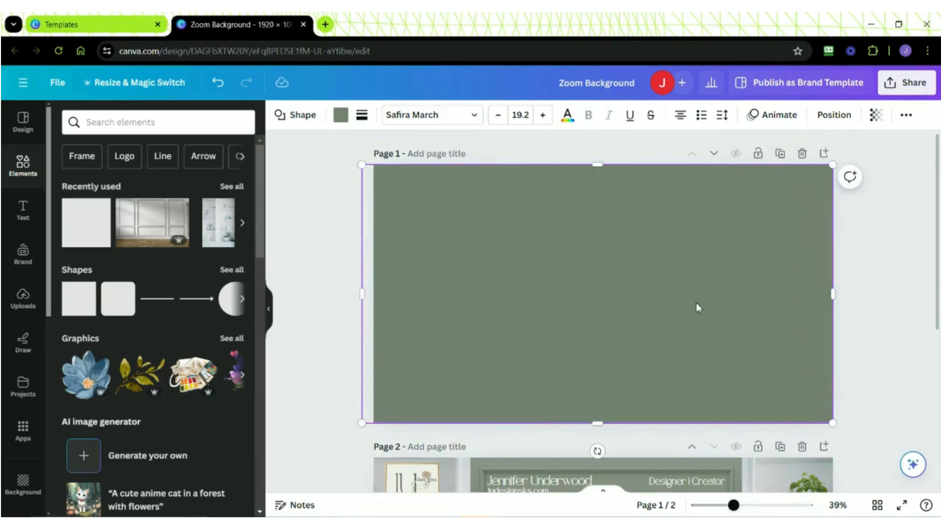
# - Set the transparency of the green shape to 70 so the wall panelling shows through
pyautogui.click(877, 120)
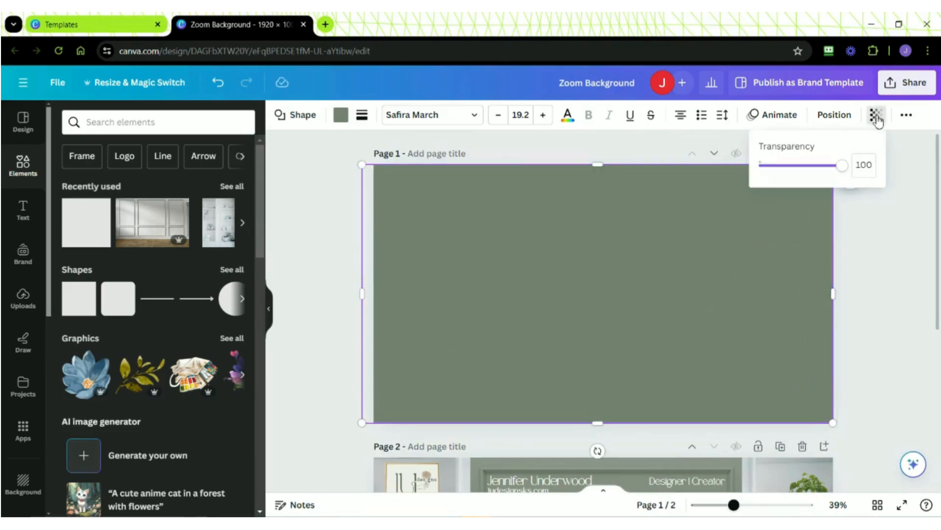
pyautogui.doubleClick(872, 165)
pyautogui.write('70')
pyautogui.press('Return')
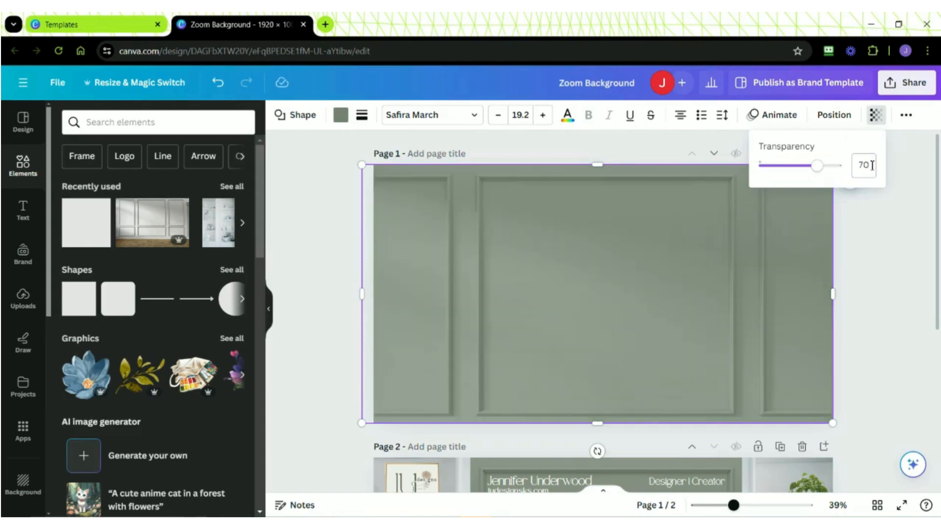
pyautogui.click(884, 333)
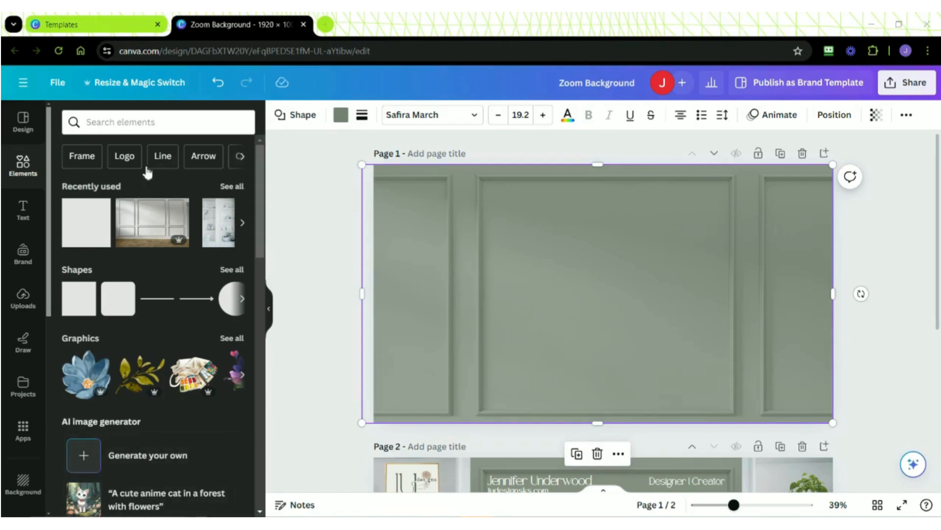
# - Search the elements for "white wooden shelf with books" and show all photo results
pyautogui.click(28, 168)
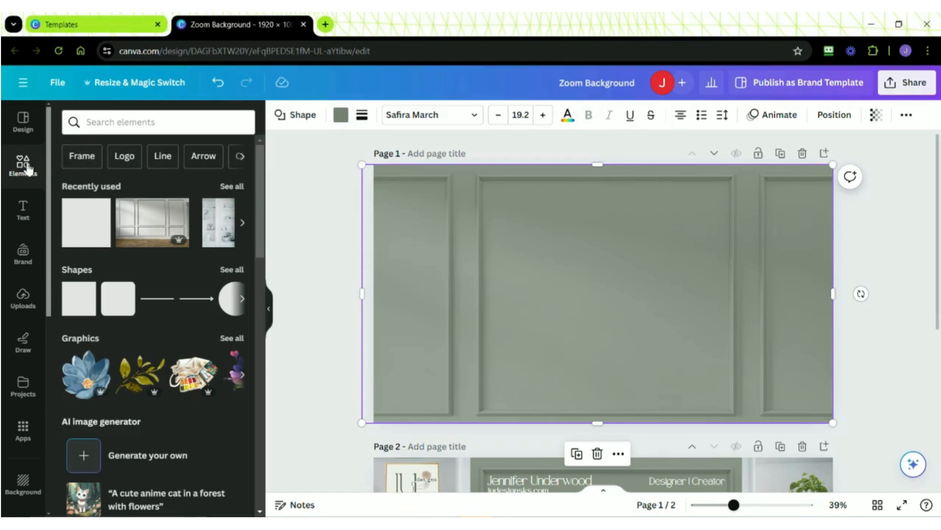
pyautogui.click(173, 121)
pyautogui.write('white')
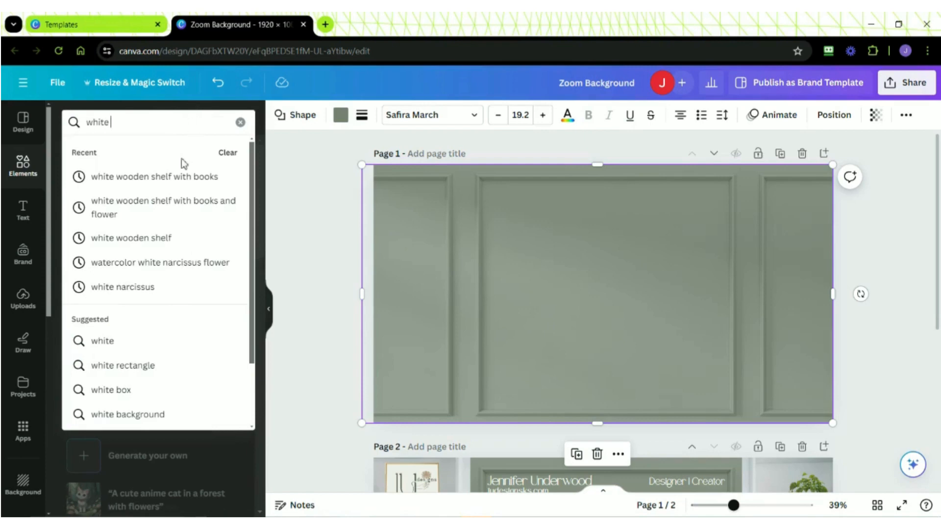
pyautogui.click(179, 177)
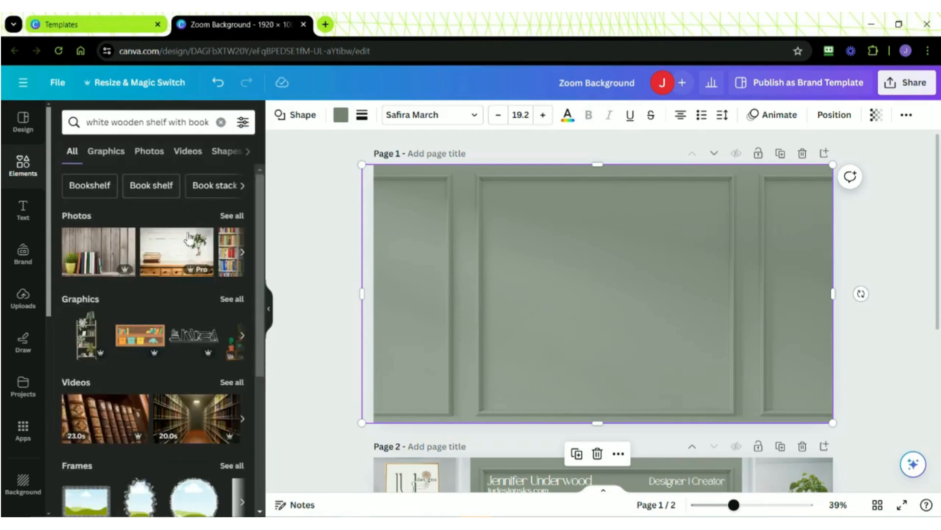
pyautogui.click(232, 215)
# - Add the free photo White Wooden Shelf With Books and Flowers to page 1 and enlarge it to nearly the page height
pyautogui.click(235, 317)
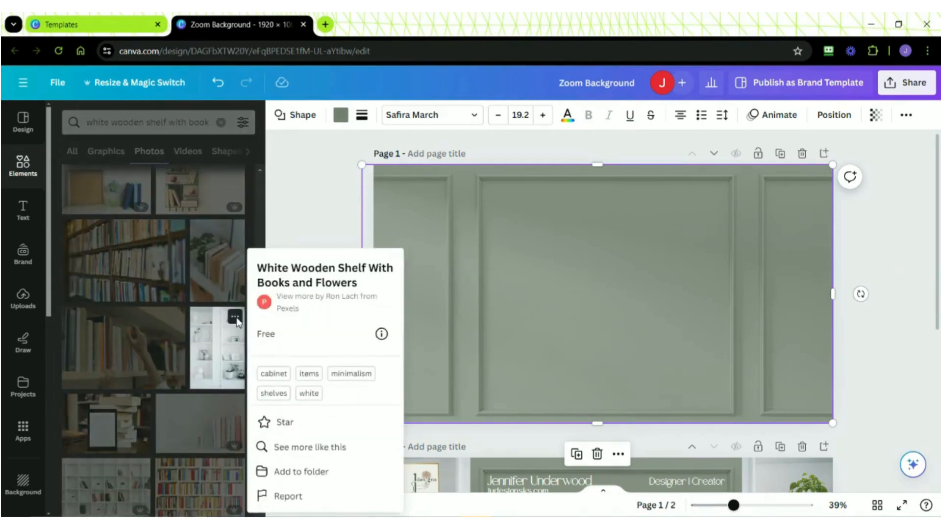
pyautogui.click(219, 345)
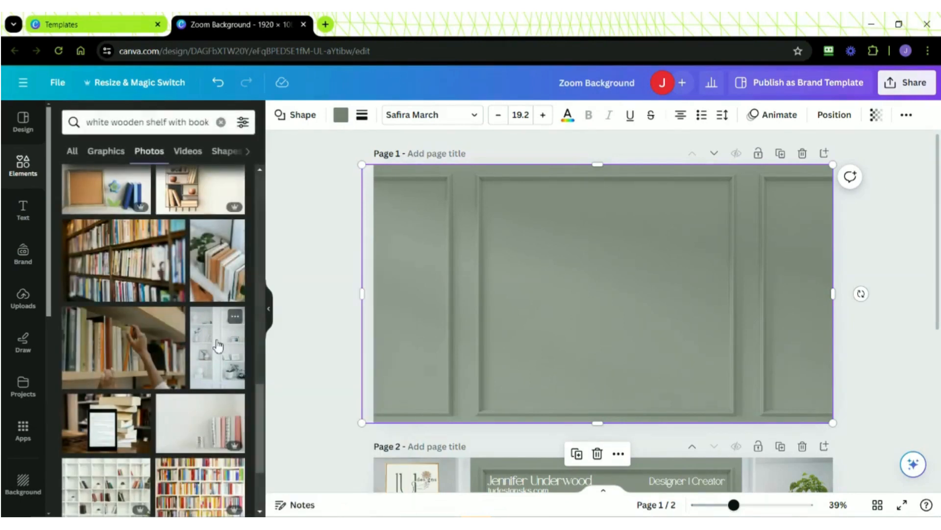
pyautogui.click(219, 346)
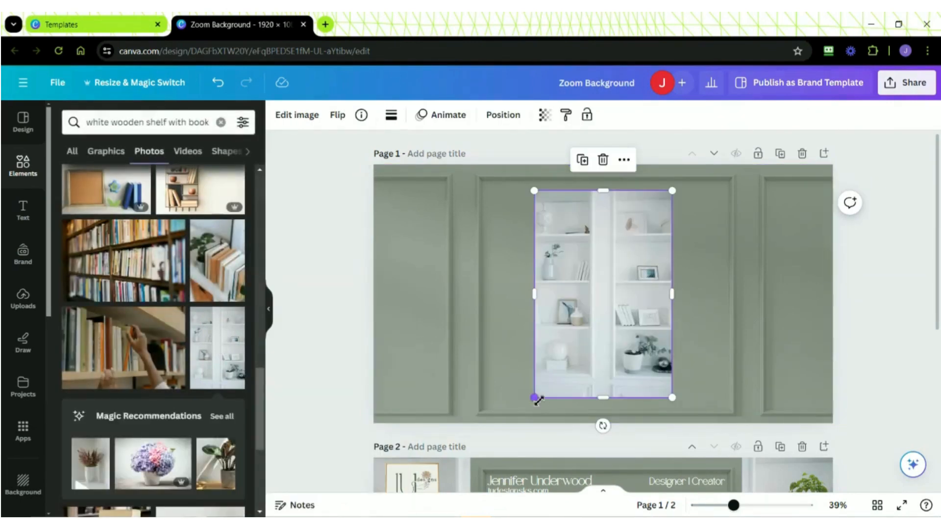
pyautogui.moveTo(536, 400); pyautogui.dragTo(520, 417)
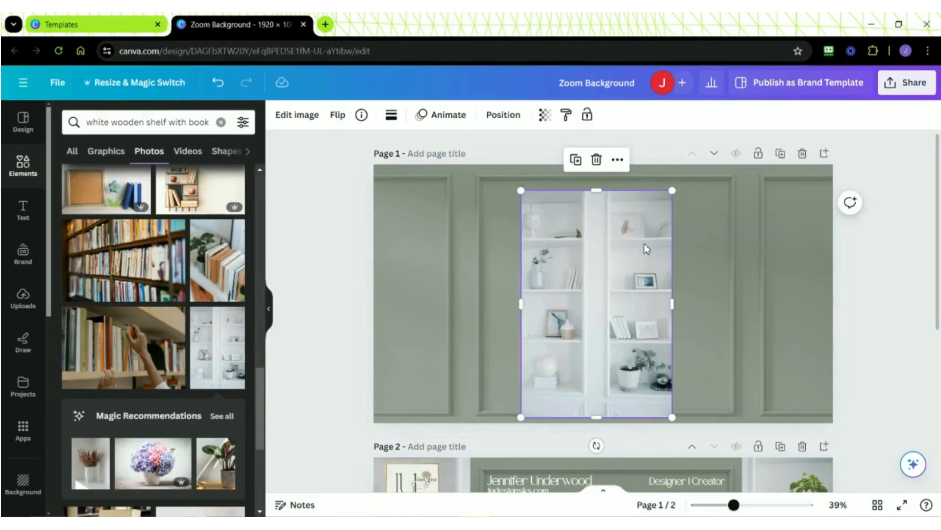
pyautogui.moveTo(675, 190); pyautogui.dragTo(696, 184)
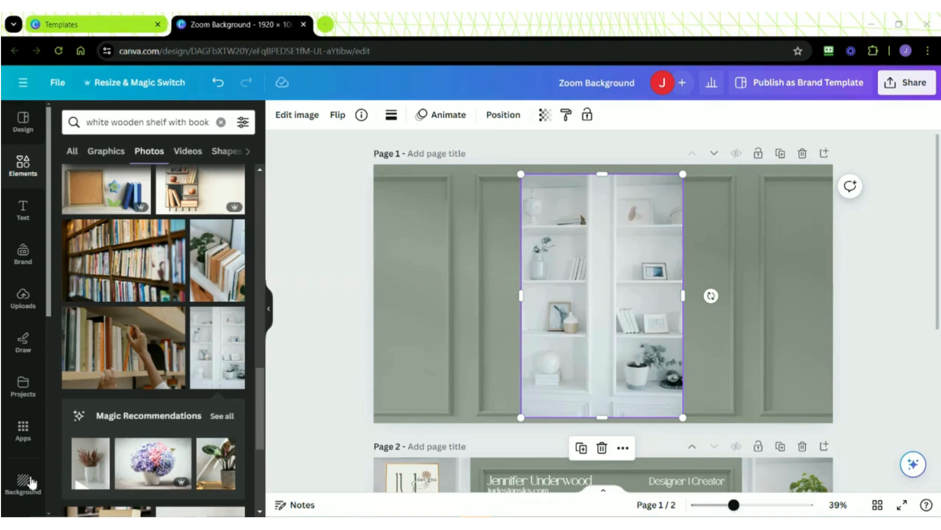
# - Use Magic Eraser with click selection to erase the vases, framed picture, jug, ball and books from the shelf photo's left bay
pyautogui.click(296, 118)
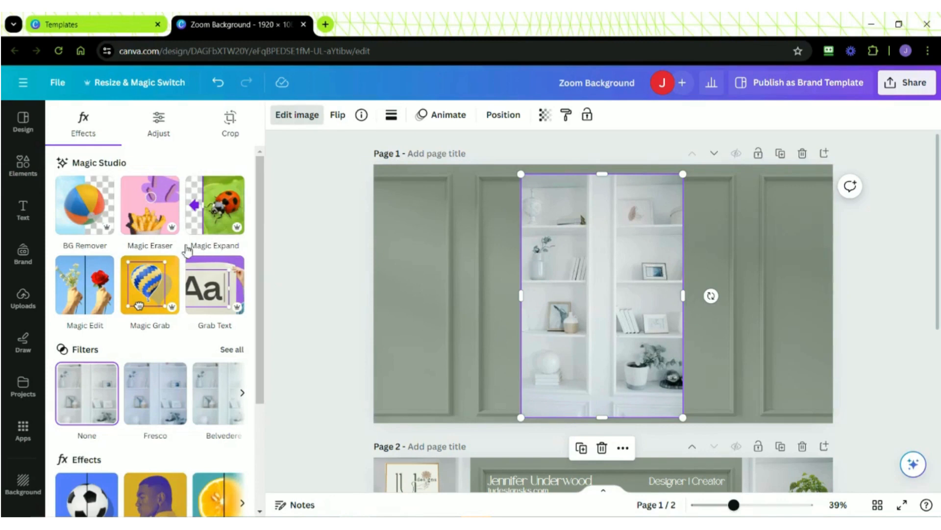
pyautogui.click(154, 210)
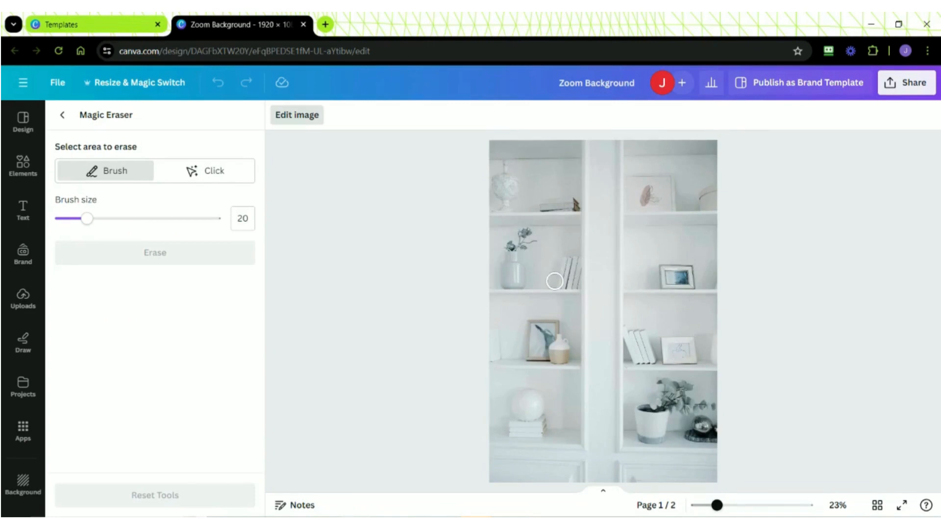
pyautogui.click(202, 176)
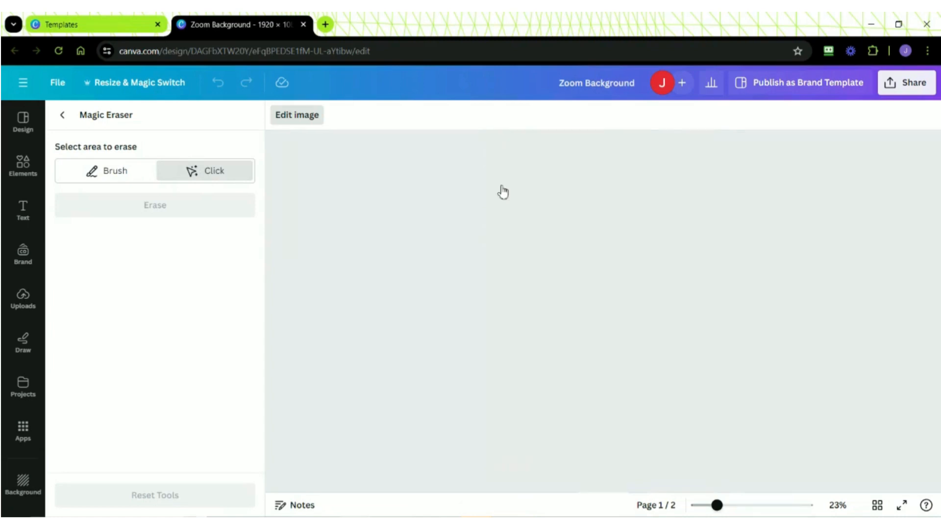
pyautogui.click(503, 186)
pyautogui.click(514, 269)
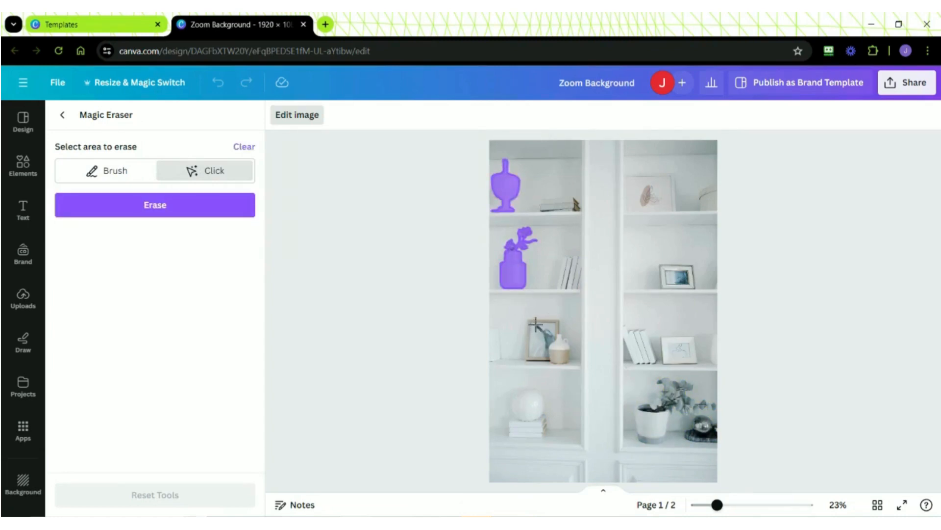
pyautogui.click(535, 325)
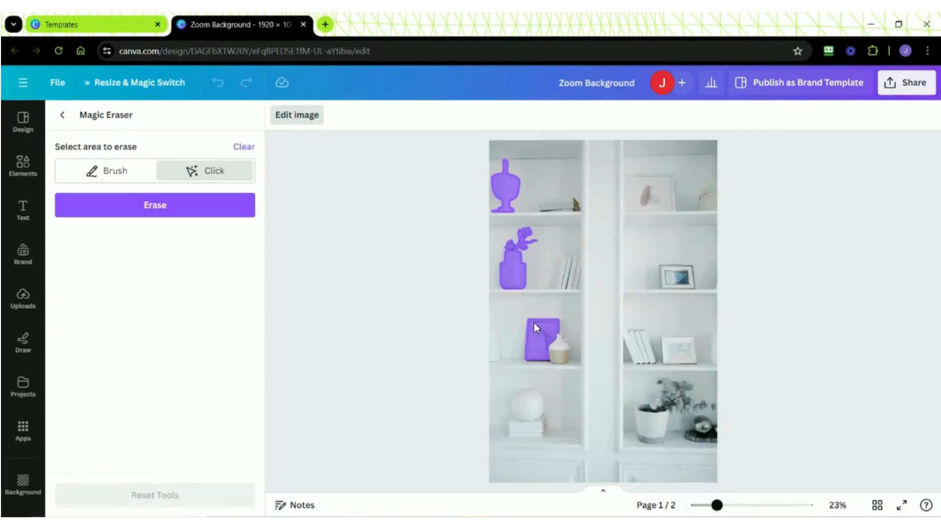
pyautogui.click(558, 349)
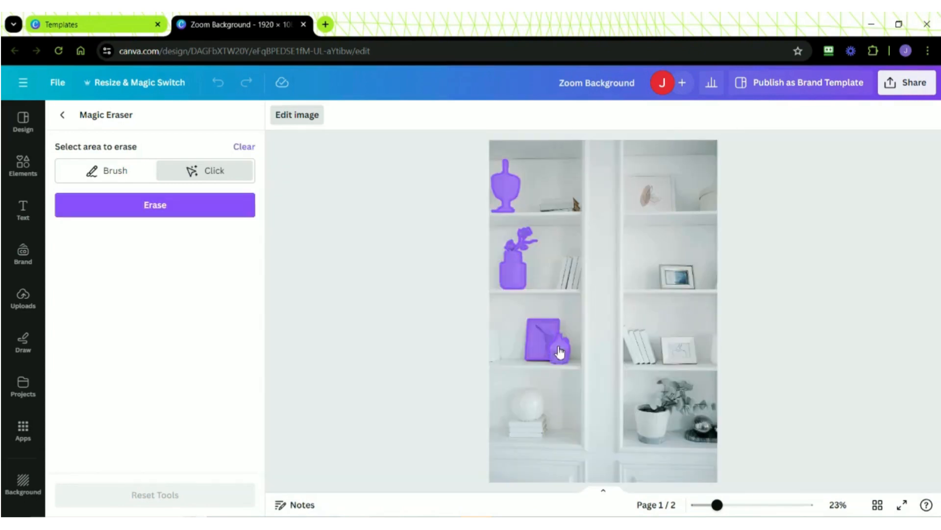
pyautogui.click(533, 404)
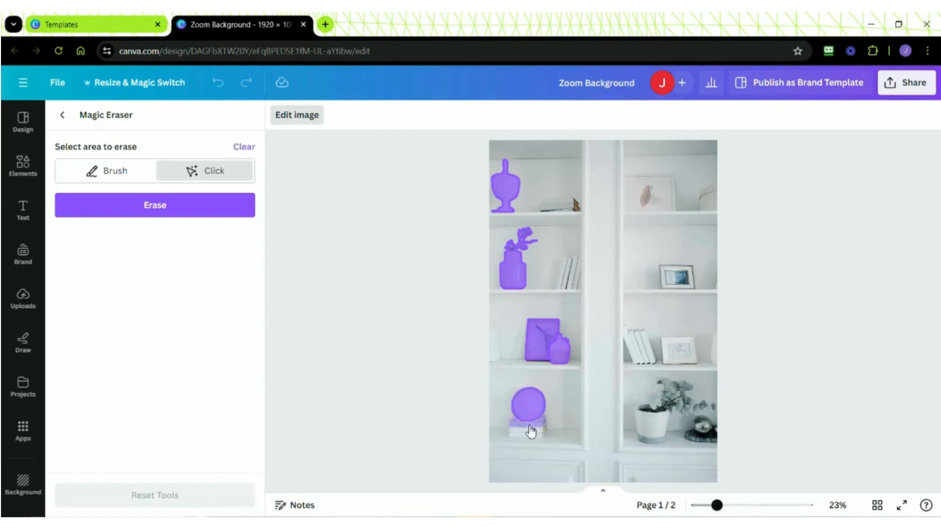
pyautogui.click(531, 429)
pyautogui.click(530, 438)
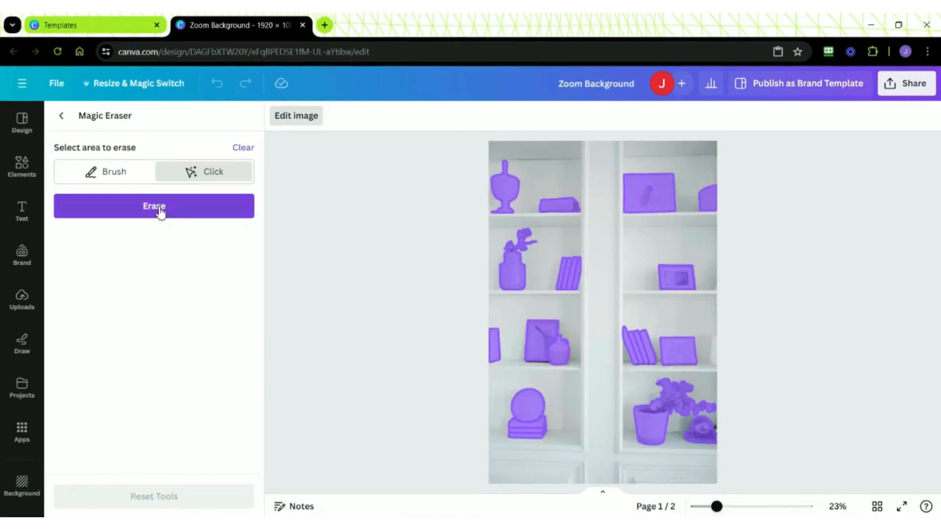
pyautogui.click(161, 212)
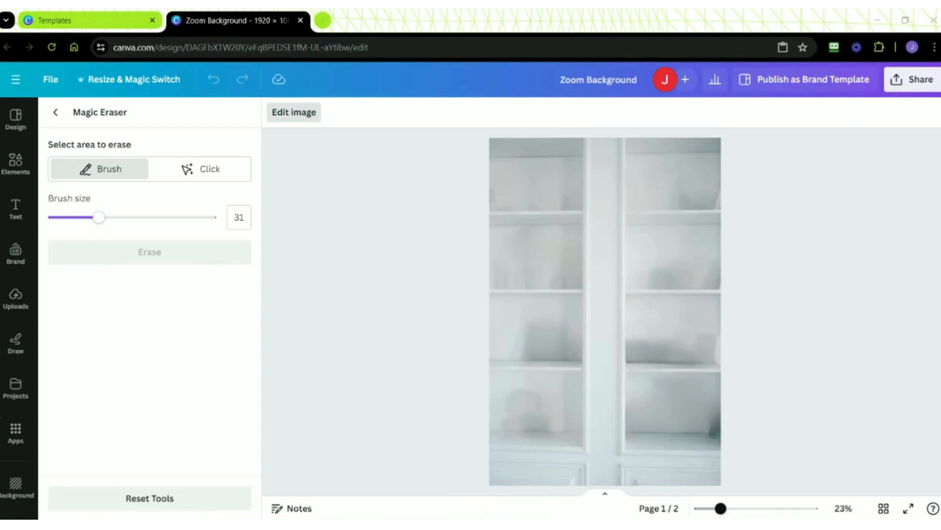
pyautogui.click(55, 112)
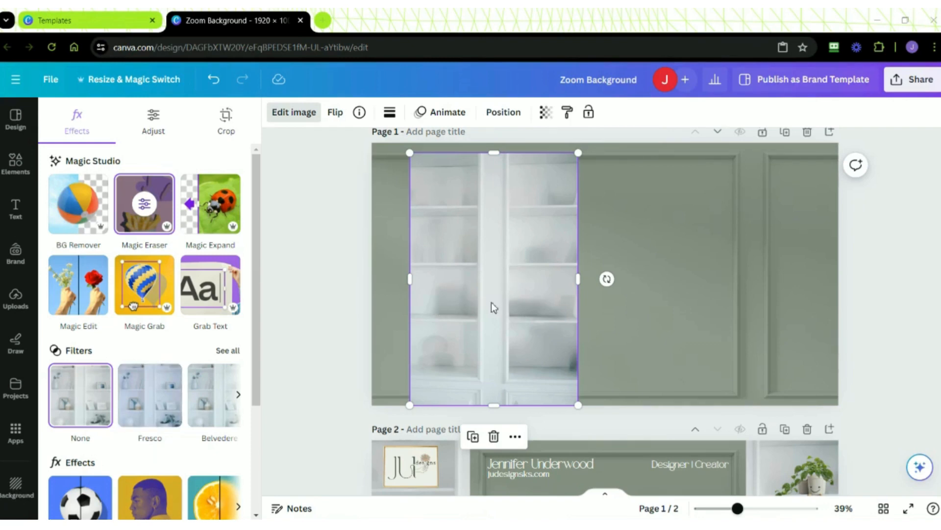
# - Copy and paste the cleared shelf photo on page 1, placing the two shelf photos on opposite sides of the wall
pyautogui.rightClick(504, 292)
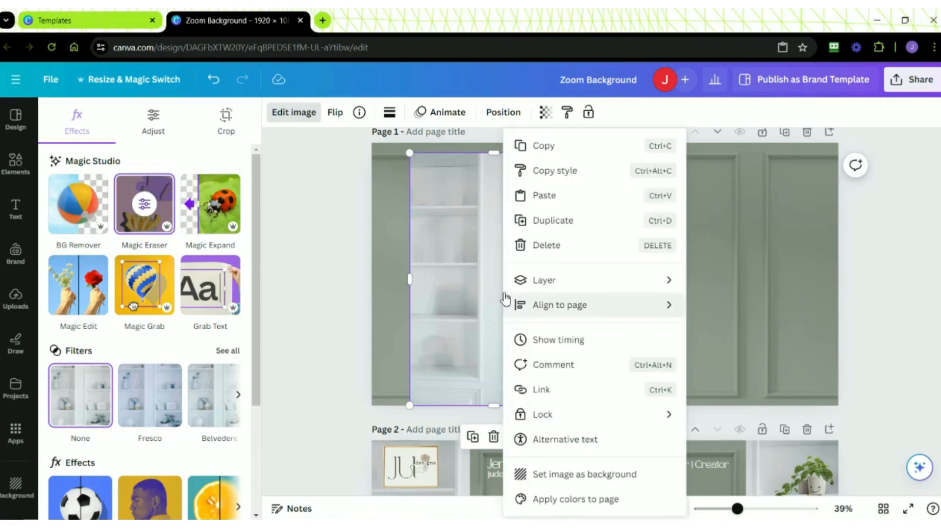
pyautogui.click(560, 149)
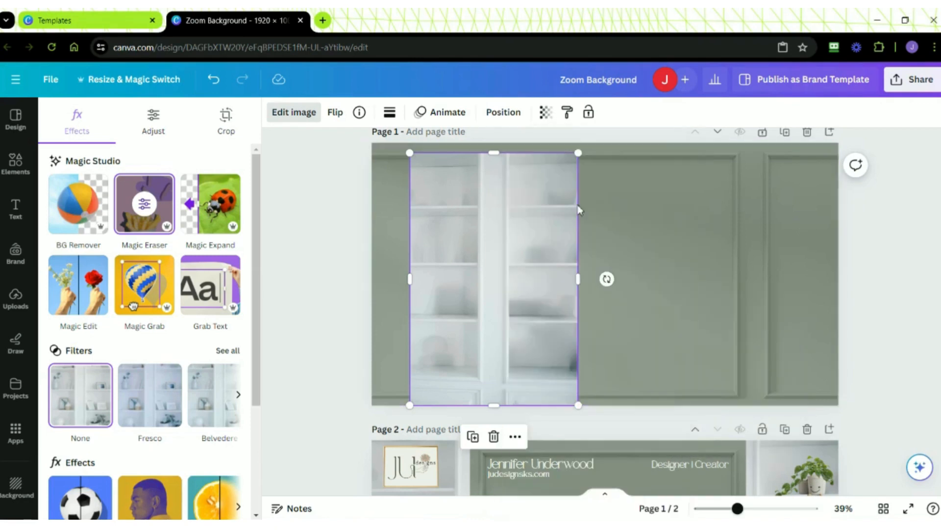
pyautogui.rightClick(661, 264)
pyautogui.click(685, 220)
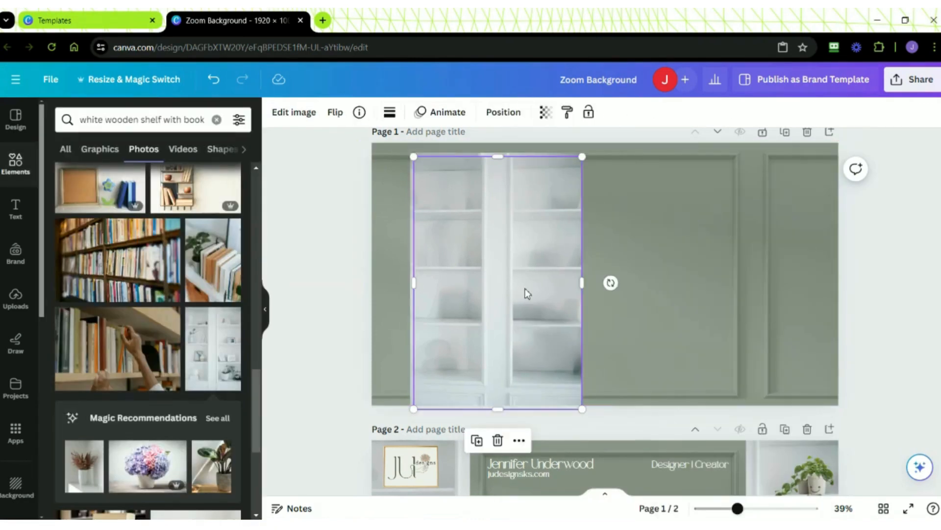
pyautogui.moveTo(526, 293); pyautogui.dragTo(719, 284)
pyautogui.moveTo(509, 286); pyautogui.dragTo(488, 284)
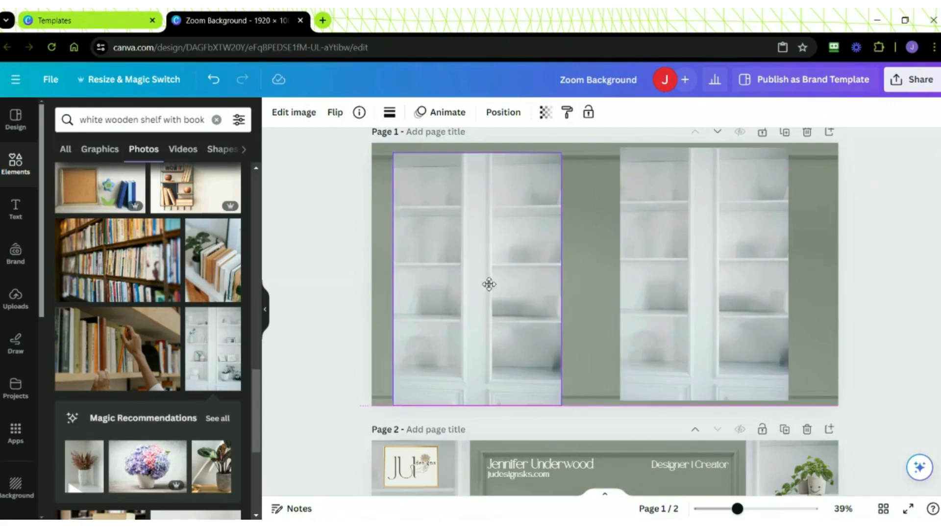
# - Crop the left shelf photo to its left bay and the right shelf photo to its right bay
pyautogui.moveTo(562, 278); pyautogui.dragTo(473, 279)
pyautogui.click(632, 279)
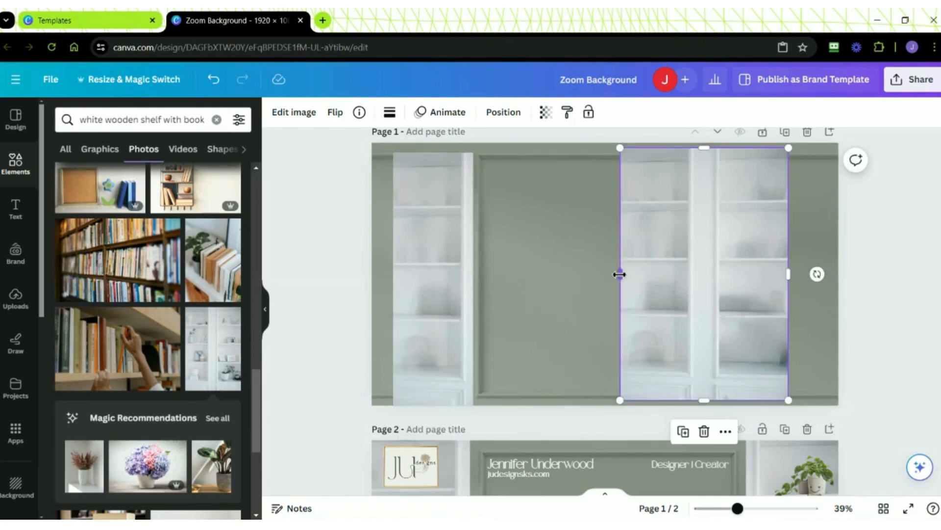
pyautogui.moveTo(623, 277); pyautogui.dragTo(709, 277)
# - Align the left shelf with the page's upper-left corner and enlarge it to span the full page height
pyautogui.click(442, 277)
pyautogui.moveTo(443, 277); pyautogui.dragTo(421, 270)
pyautogui.moveTo(451, 397)
pyautogui.mouseDown()
pyautogui.moveTo(475, 427)
pyautogui.moveTo(464, 406)
pyautogui.mouseUp()
pyautogui.click(478, 337)
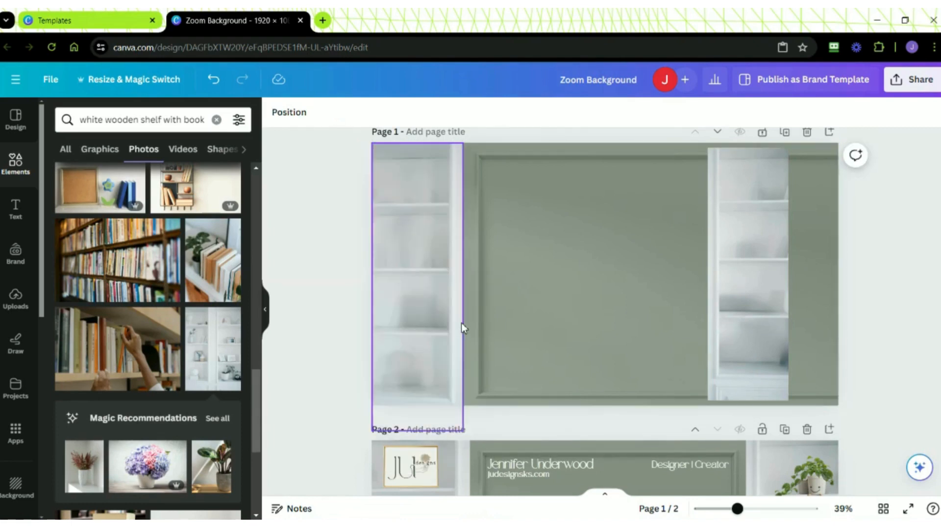
pyautogui.click(461, 322)
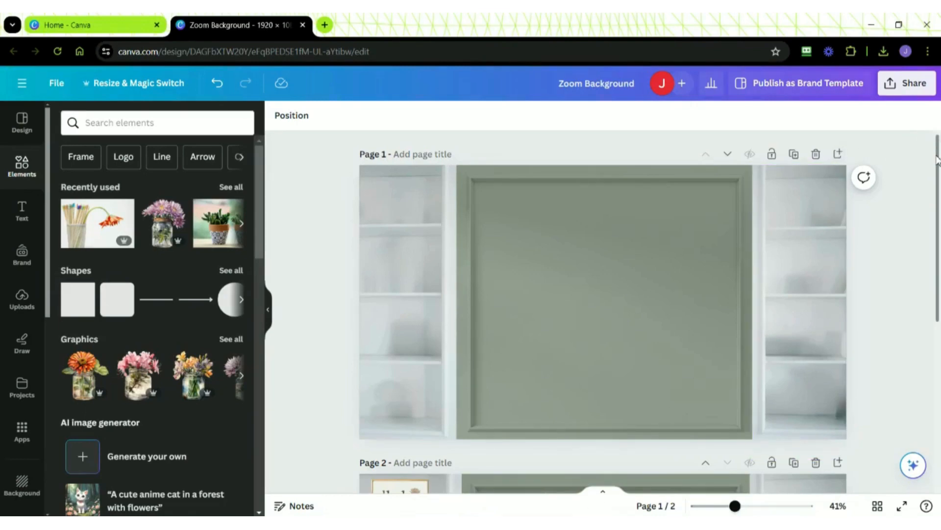
# - Add the recently used orange-flower pencil cup, purple flower jar and two potted plants images to the green wall on page 1
pyautogui.moveTo(938, 166); pyautogui.dragTo(939, 304)
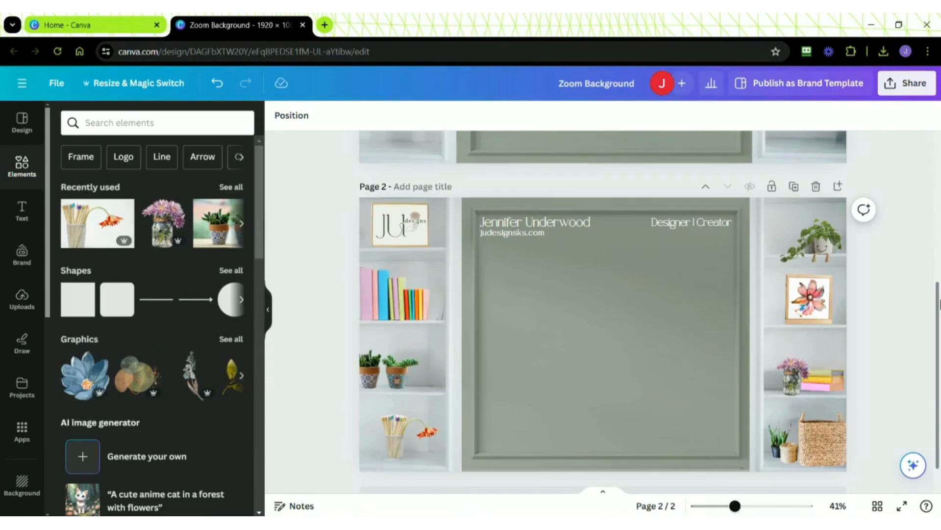
pyautogui.moveTo(940, 304); pyautogui.dragTo(940, 166)
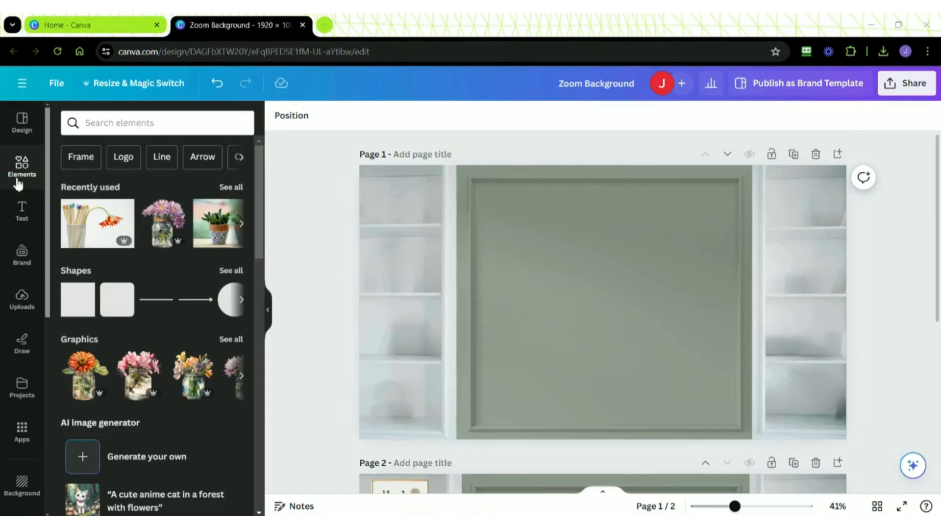
pyautogui.click(224, 188)
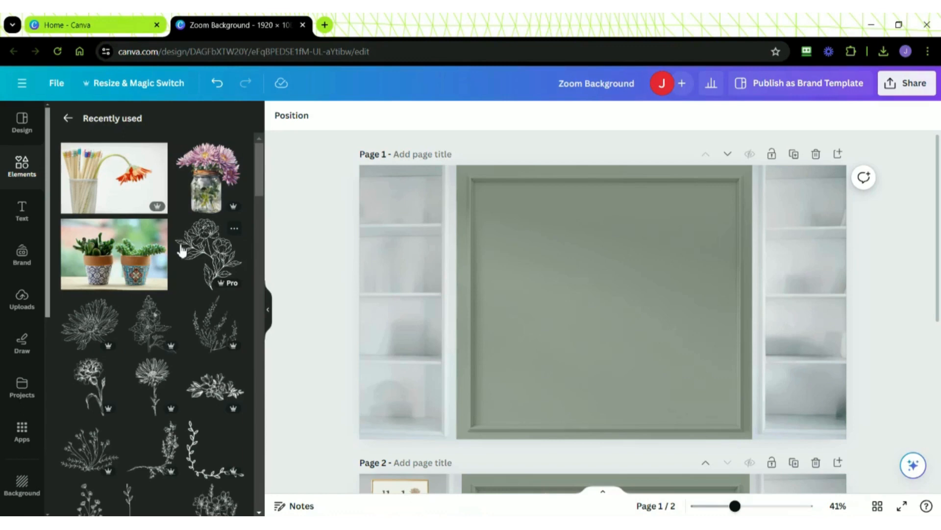
pyautogui.click(126, 188)
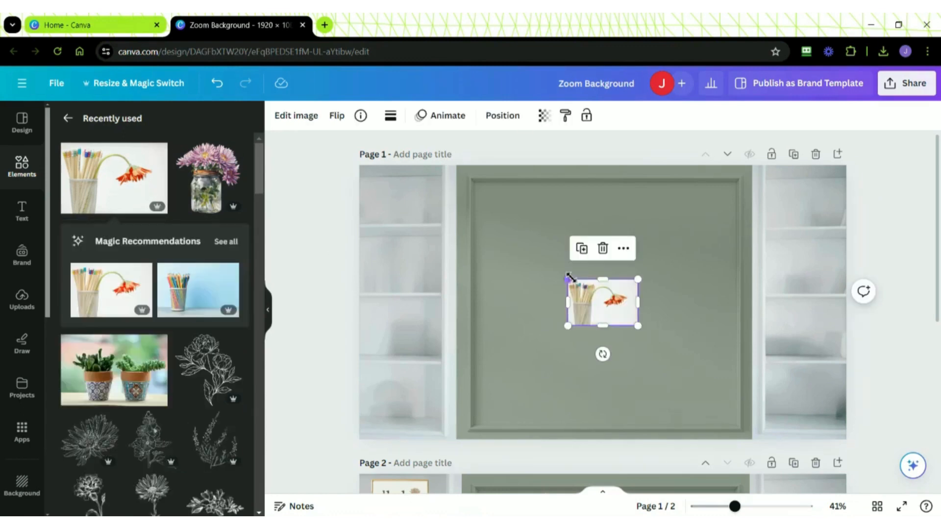
pyautogui.moveTo(590, 294); pyautogui.dragTo(503, 208)
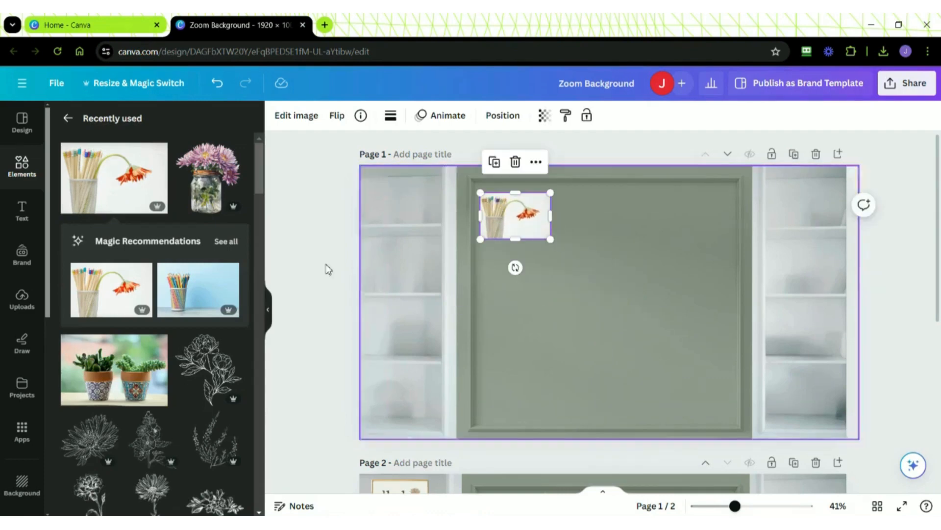
pyautogui.click(219, 192)
pyautogui.moveTo(617, 301); pyautogui.dragTo(611, 227)
pyautogui.click(141, 345)
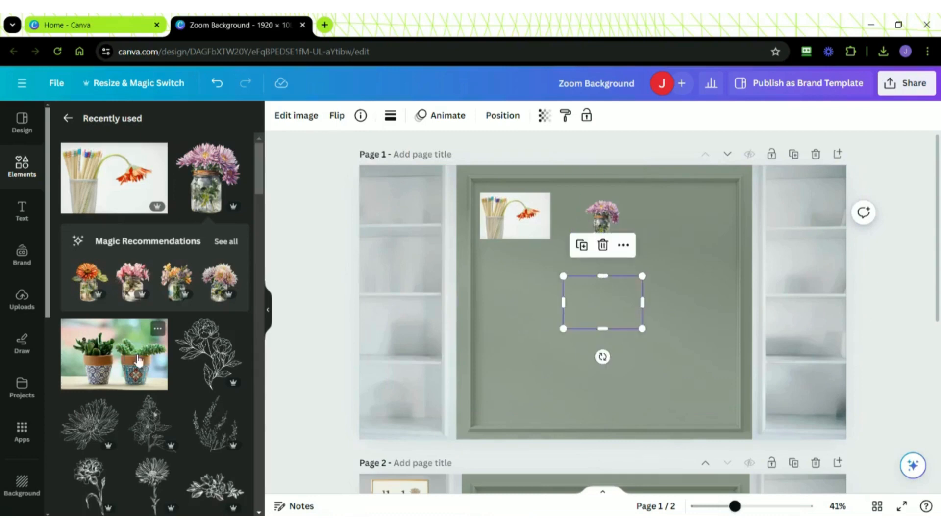
pyautogui.moveTo(588, 305); pyautogui.dragTo(511, 278)
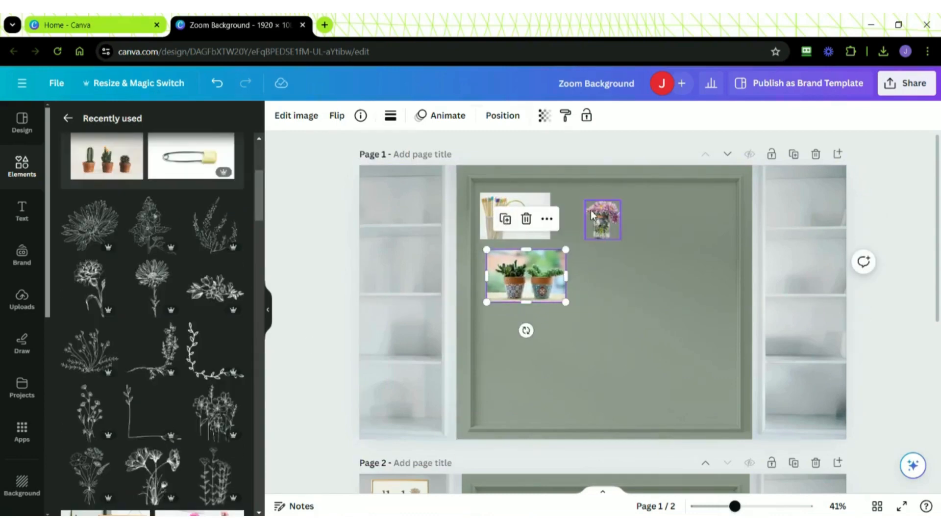
# - Enlarge the purple flower jar and the potted plants photo, and move the plants photo lower on the wall
pyautogui.click(603, 220)
pyautogui.moveTo(620, 240); pyautogui.dragTo(643, 263)
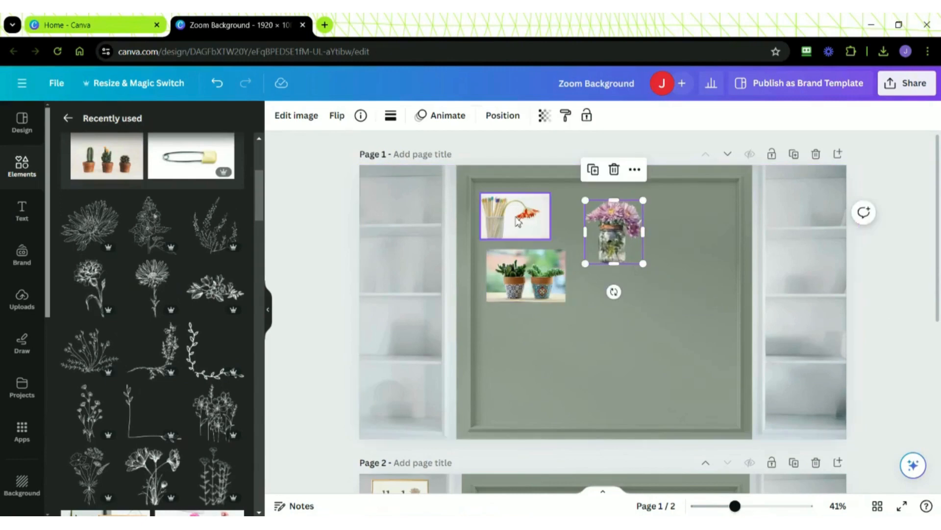
pyautogui.click(546, 290)
pyautogui.moveTo(565, 308); pyautogui.dragTo(583, 326)
pyautogui.moveTo(550, 294); pyautogui.dragTo(550, 323)
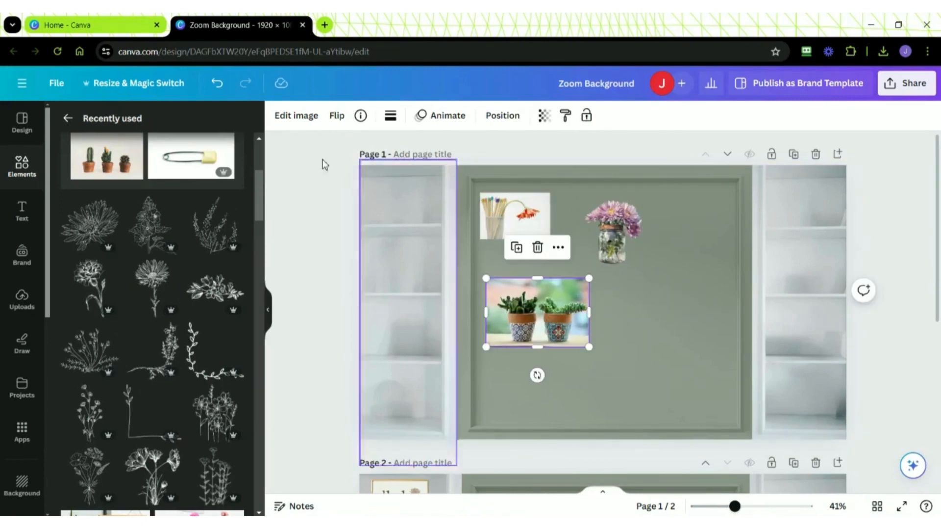
# - Remove the background from the potted plants photo and set the pots on the third shelf of the left unit
pyautogui.click(296, 116)
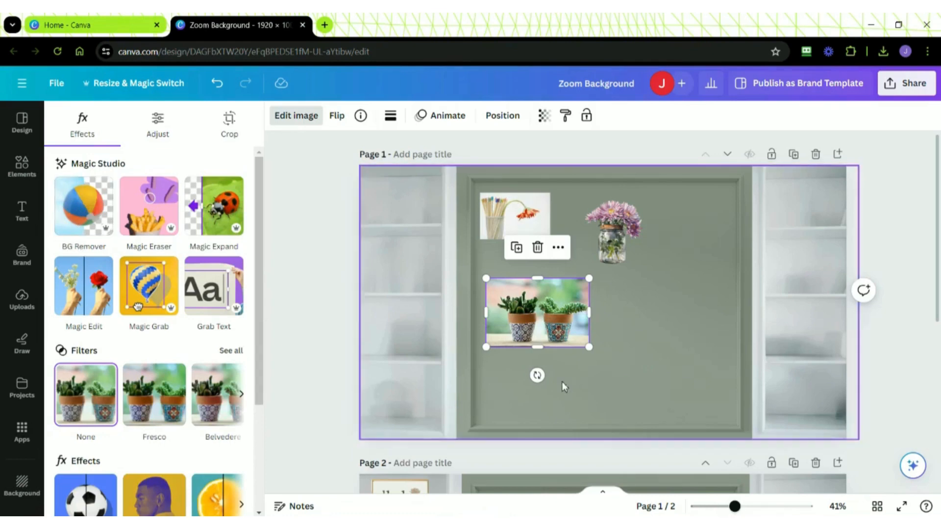
pyautogui.click(87, 213)
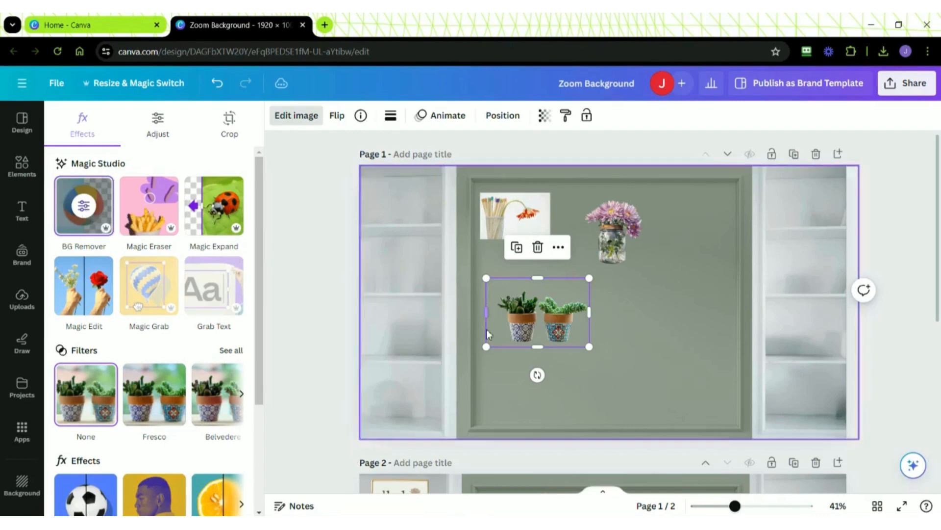
pyautogui.click(573, 329)
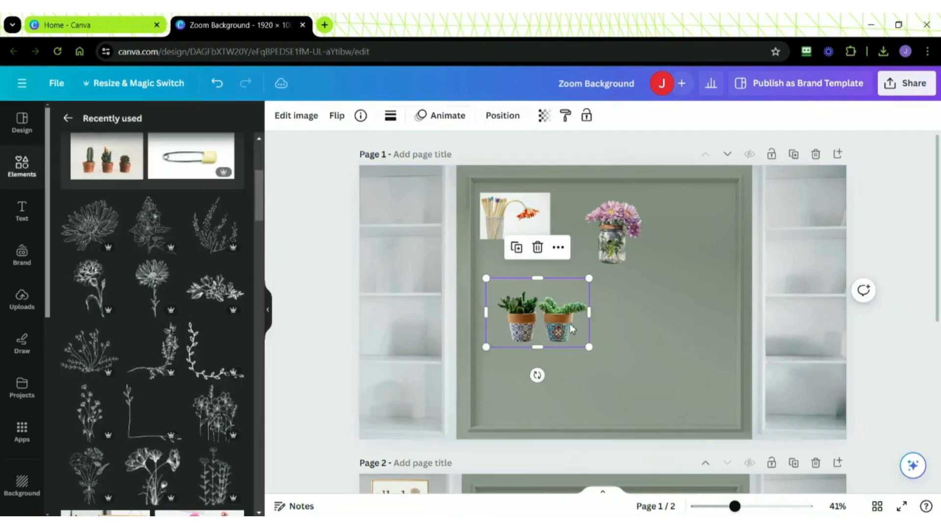
pyautogui.moveTo(589, 348)
pyautogui.mouseDown()
pyautogui.moveTo(570, 332)
pyautogui.moveTo(461, 325)
pyautogui.moveTo(414, 345)
pyautogui.mouseUp()
pyautogui.click(551, 352)
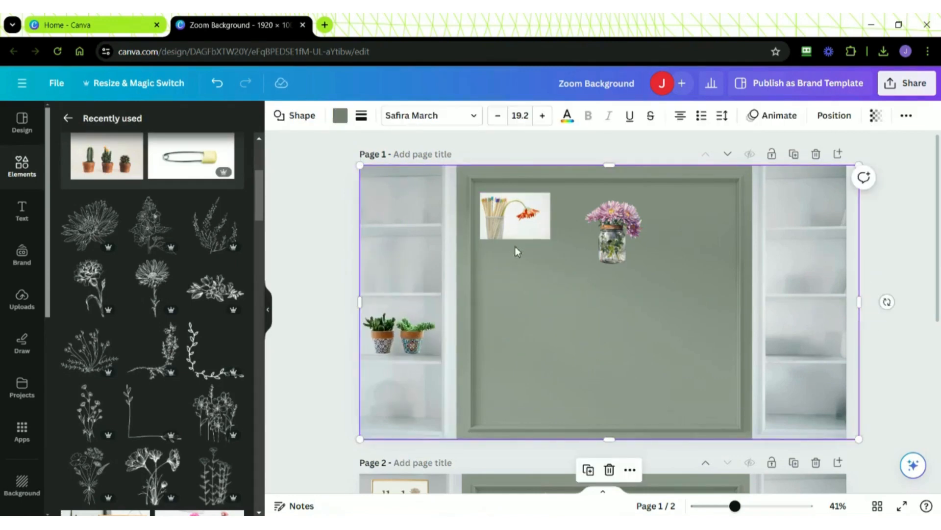
# - Enlarge the pencil cup photo to about 414 × 275, move it lower on the wall and remove its background
pyautogui.click(510, 227)
pyautogui.moveTo(552, 242); pyautogui.dragTo(574, 284)
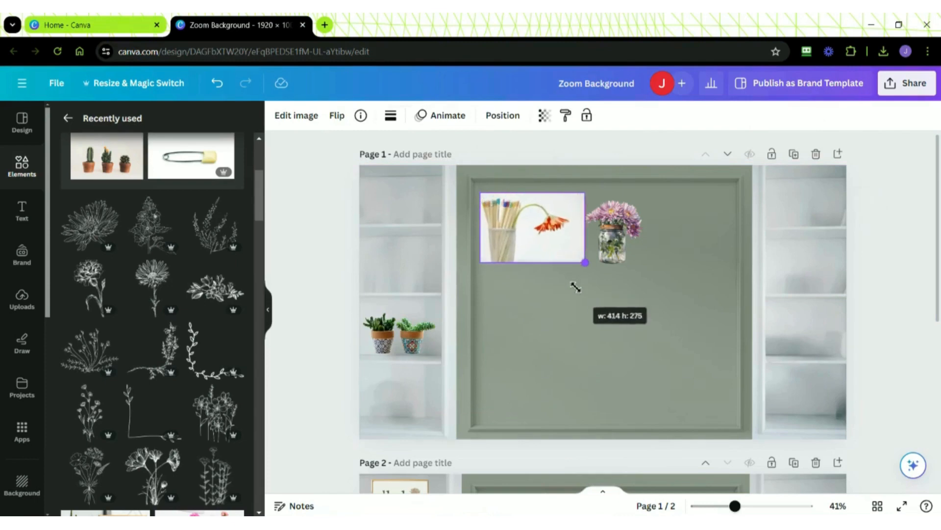
pyautogui.moveTo(507, 222); pyautogui.dragTo(518, 327)
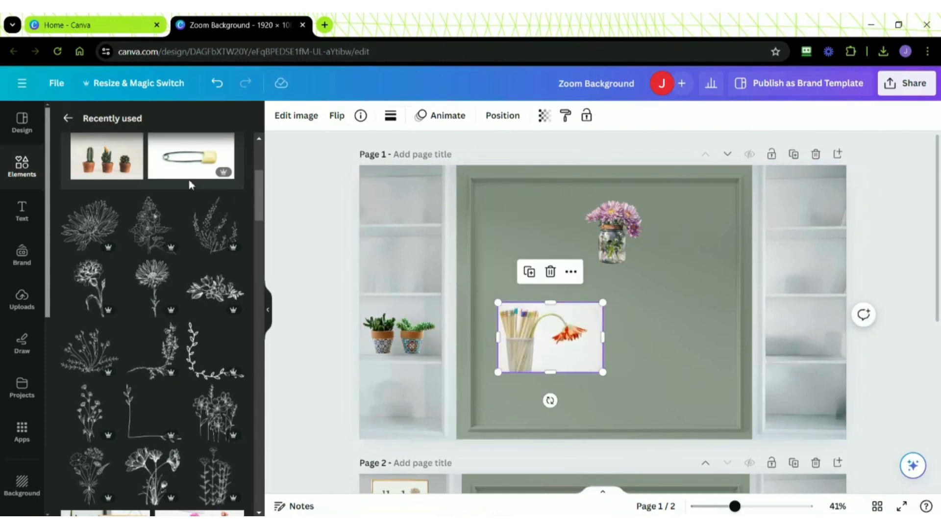
pyautogui.click(313, 116)
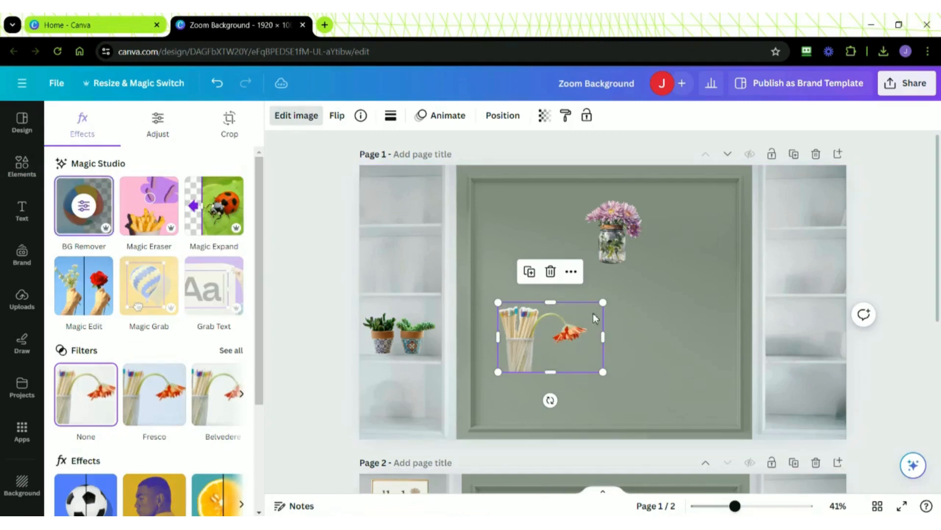
# - Shrink the cut-out pencil cup with the orange flower and place it on the left unit's lowest shelf
pyautogui.moveTo(604, 303)
pyautogui.mouseDown()
pyautogui.moveTo(553, 335)
pyautogui.moveTo(575, 321)
pyautogui.mouseUp()
pyautogui.moveTo(523, 344)
pyautogui.mouseDown()
pyautogui.moveTo(435, 391)
pyautogui.moveTo(391, 397)
pyautogui.moveTo(376, 377)
pyautogui.mouseUp()
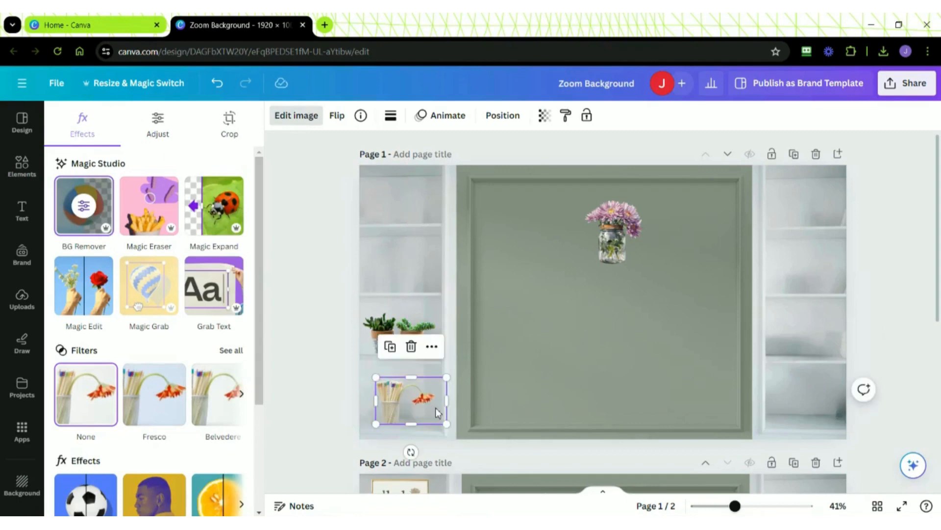
pyautogui.moveTo(446, 423); pyautogui.dragTo(440, 419)
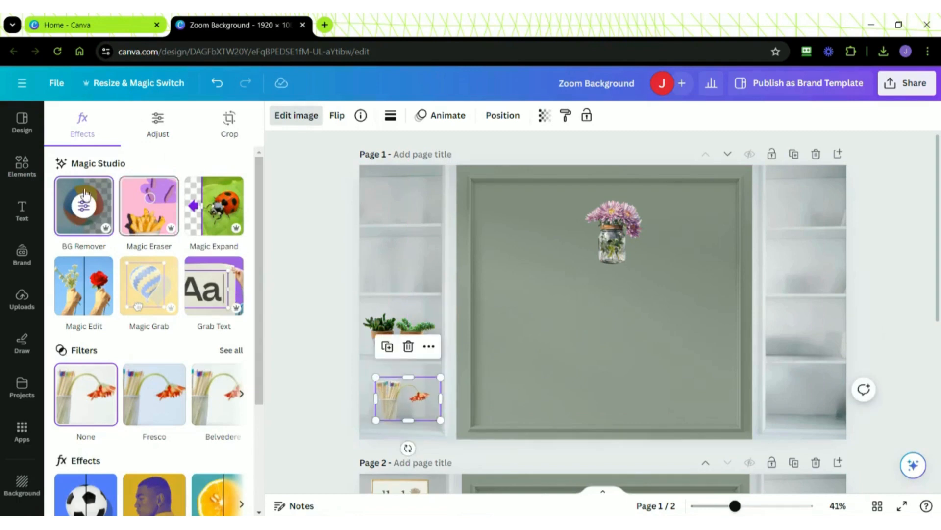
# - Return to the recently used elements and look over the decorated example shelves on page 2
pyautogui.click(22, 167)
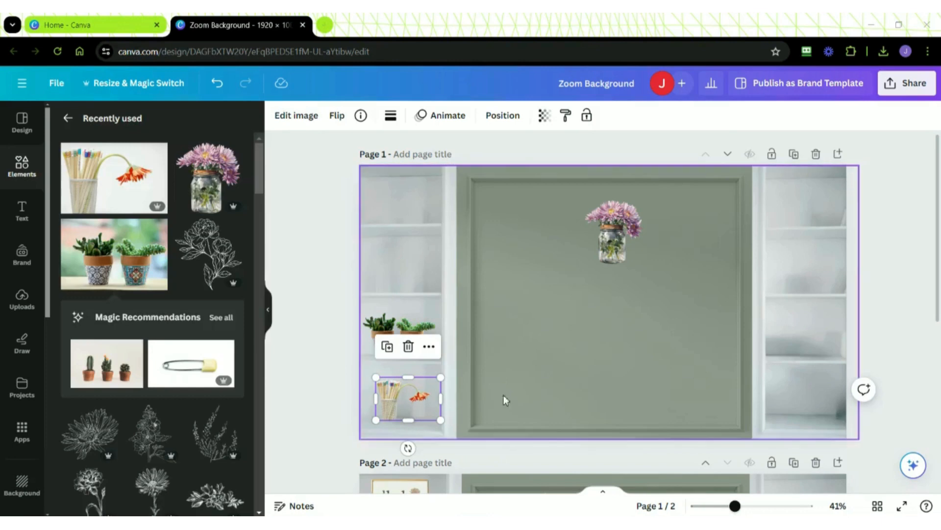
pyautogui.moveTo(938, 162); pyautogui.dragTo(939, 242)
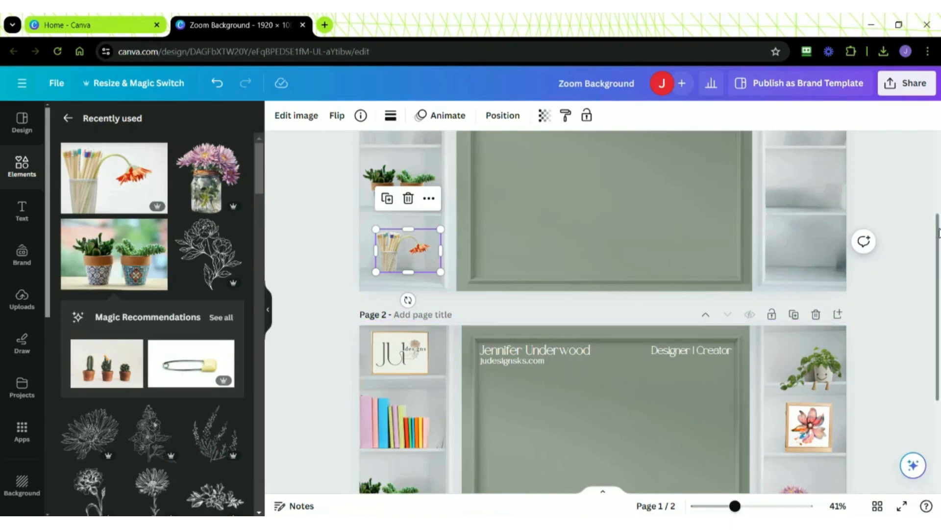
pyautogui.moveTo(939, 233); pyautogui.dragTo(939, 301)
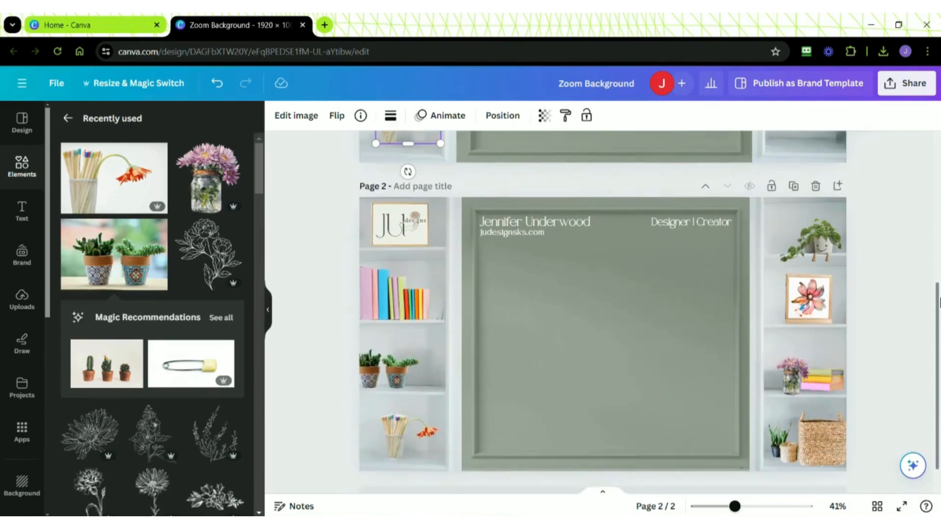